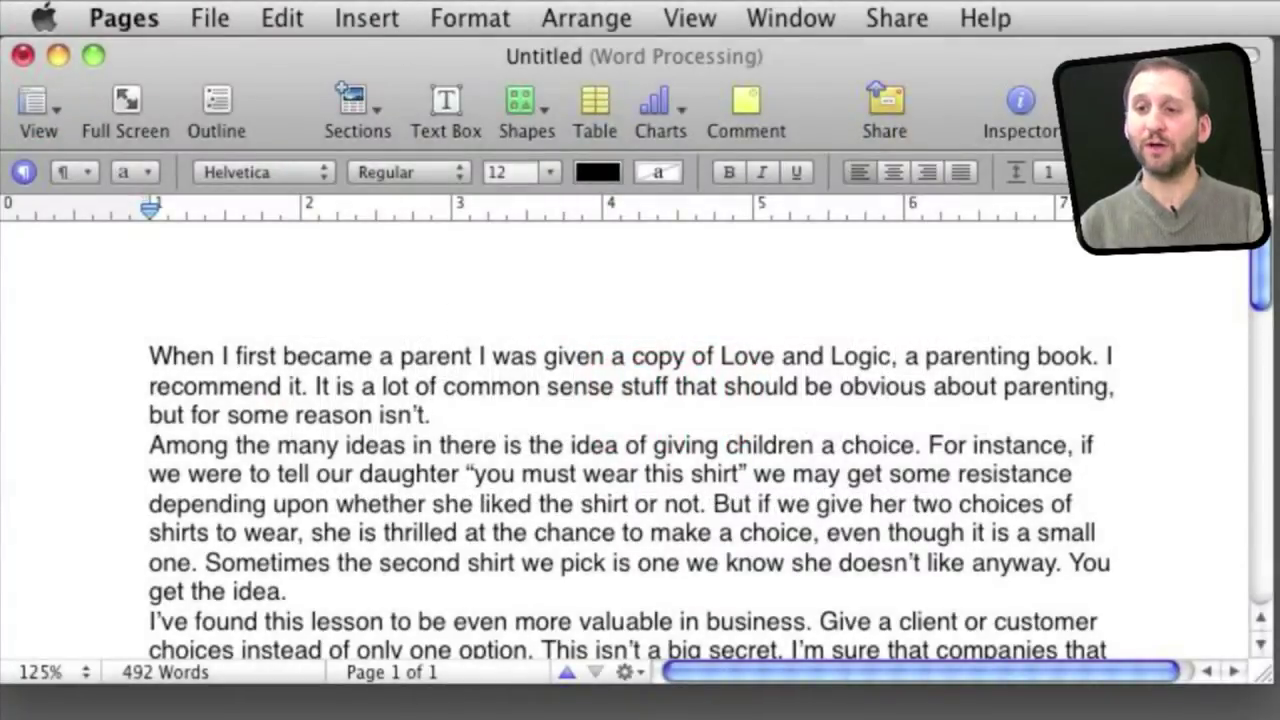
Step: Turn on change tracking for the document
{"action": "left_click", "coordinate": [282, 18]}
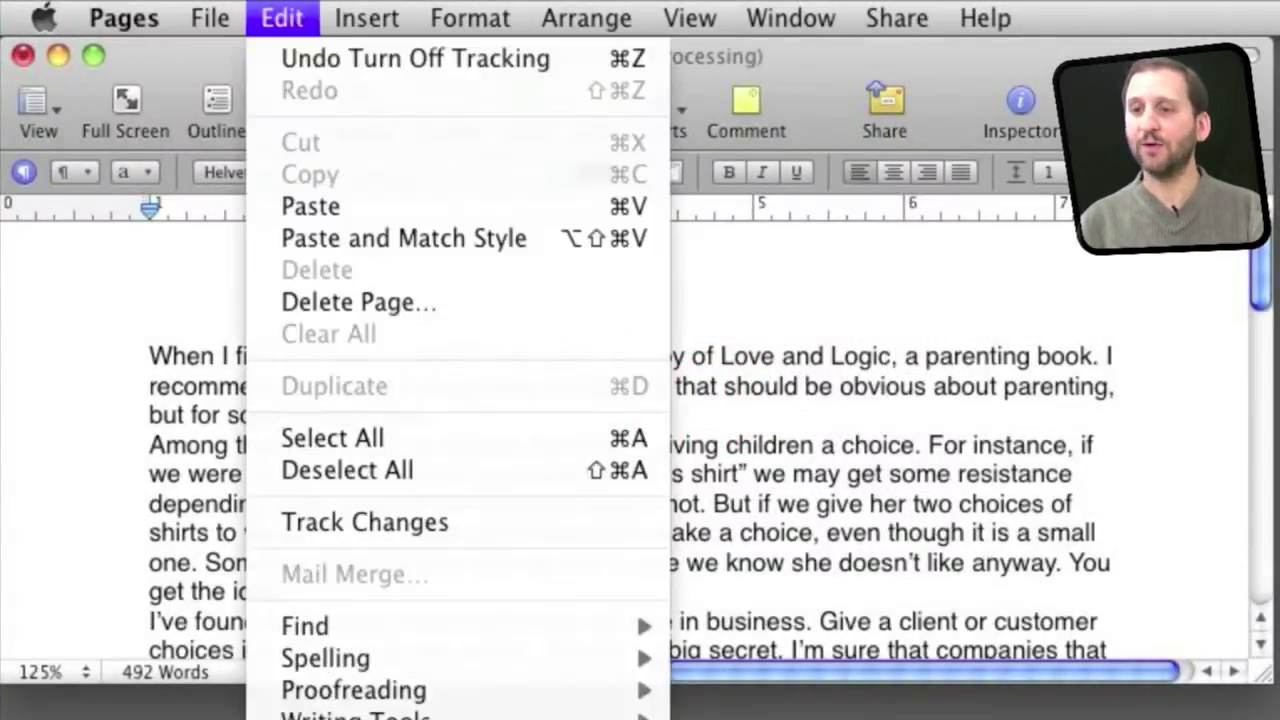
{"action": "left_click", "coordinate": [411, 522]}
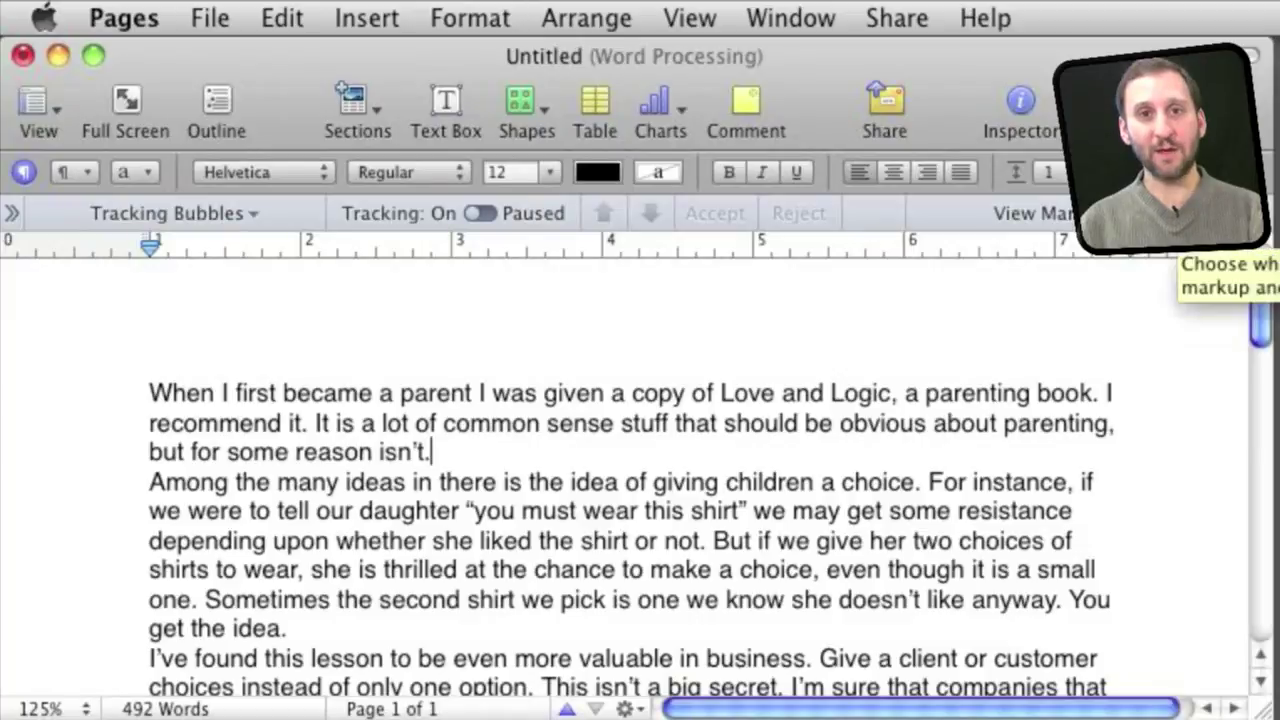
{"action": "left_click", "coordinate": [1055, 422]}
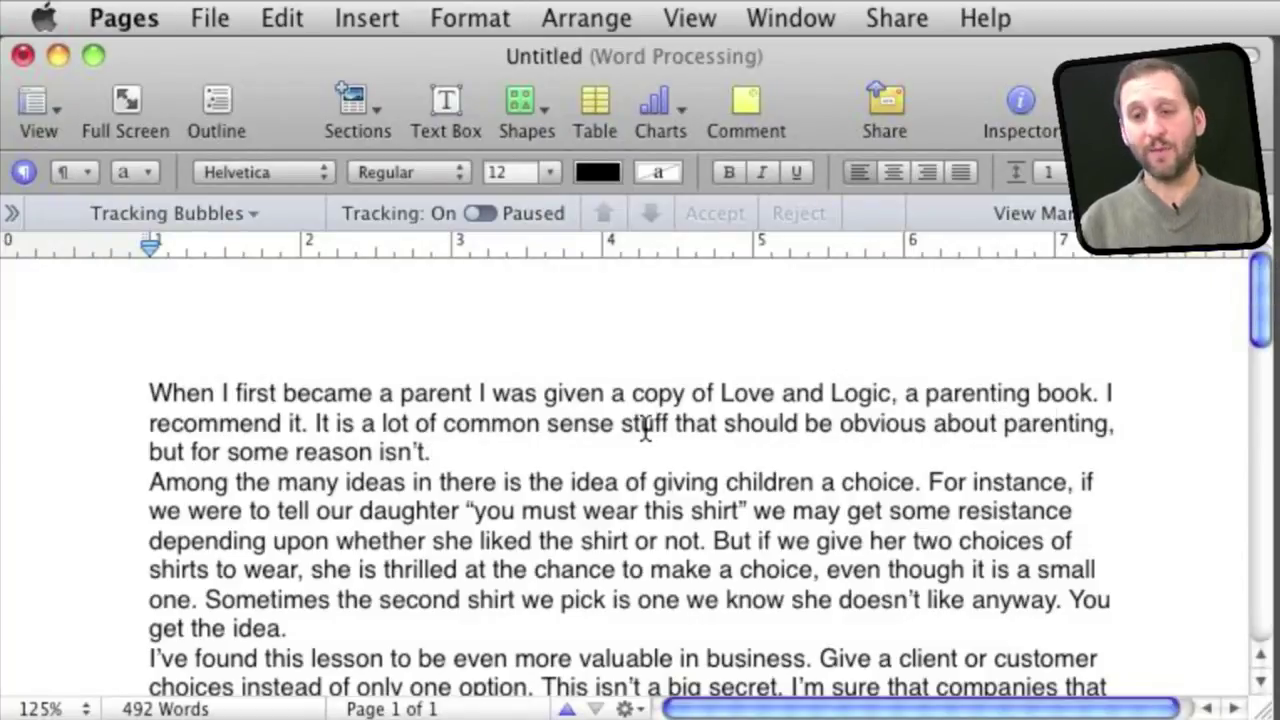
Step: Replace the word "ideas" with "concepts" at the start of the second paragraph and inspect the details of that tracked change
{"action": "double_click", "coordinate": [367, 481]}
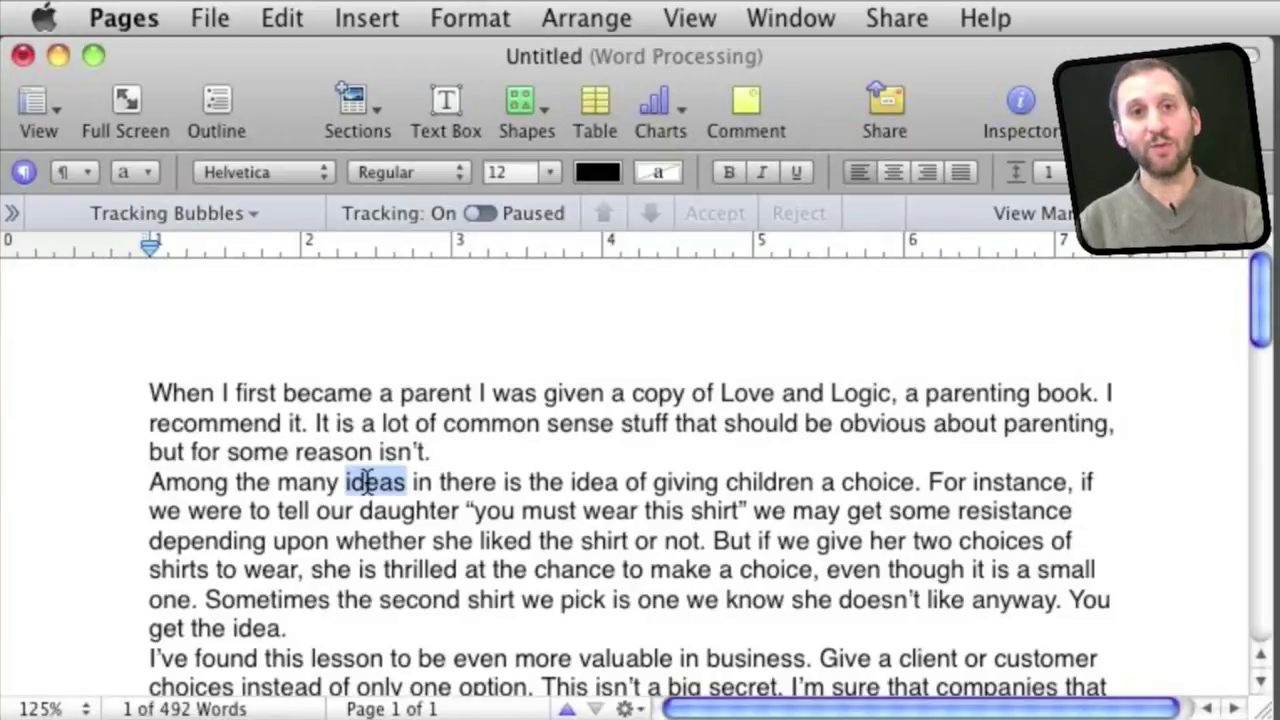
{"action": "type", "text": "concepts"}
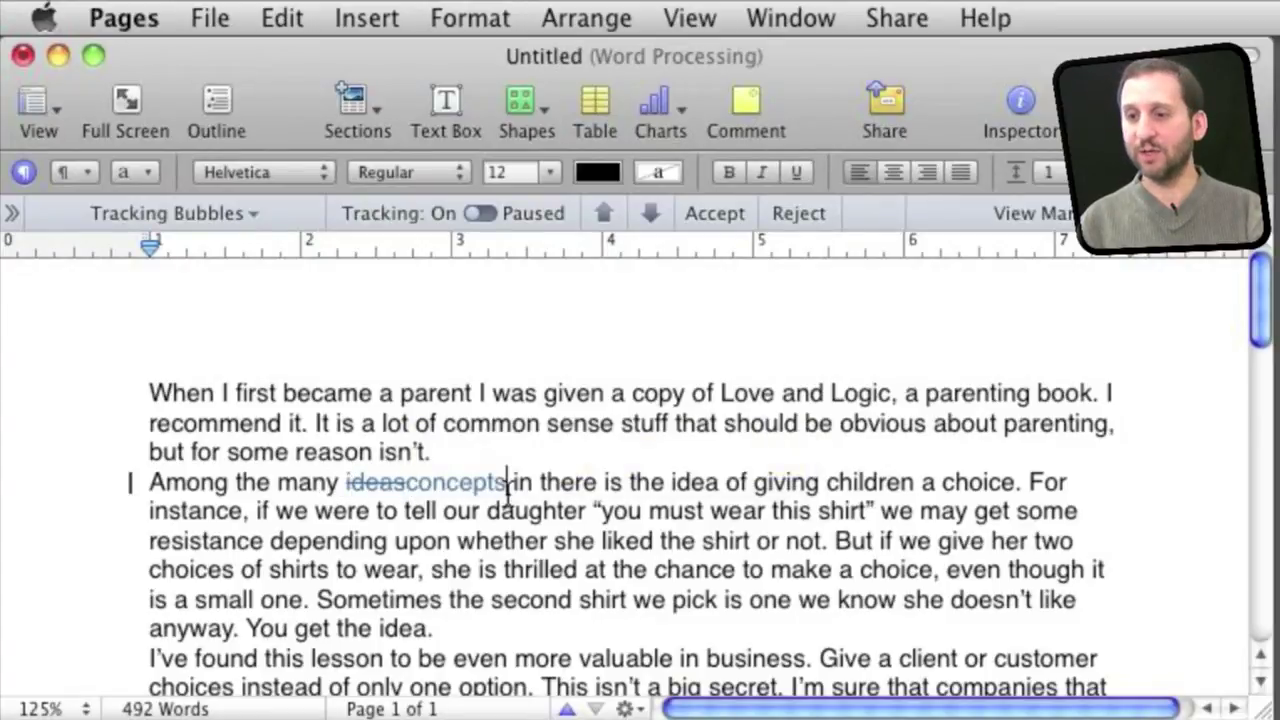
{"action": "mouse_move", "coordinate": [414, 486]}
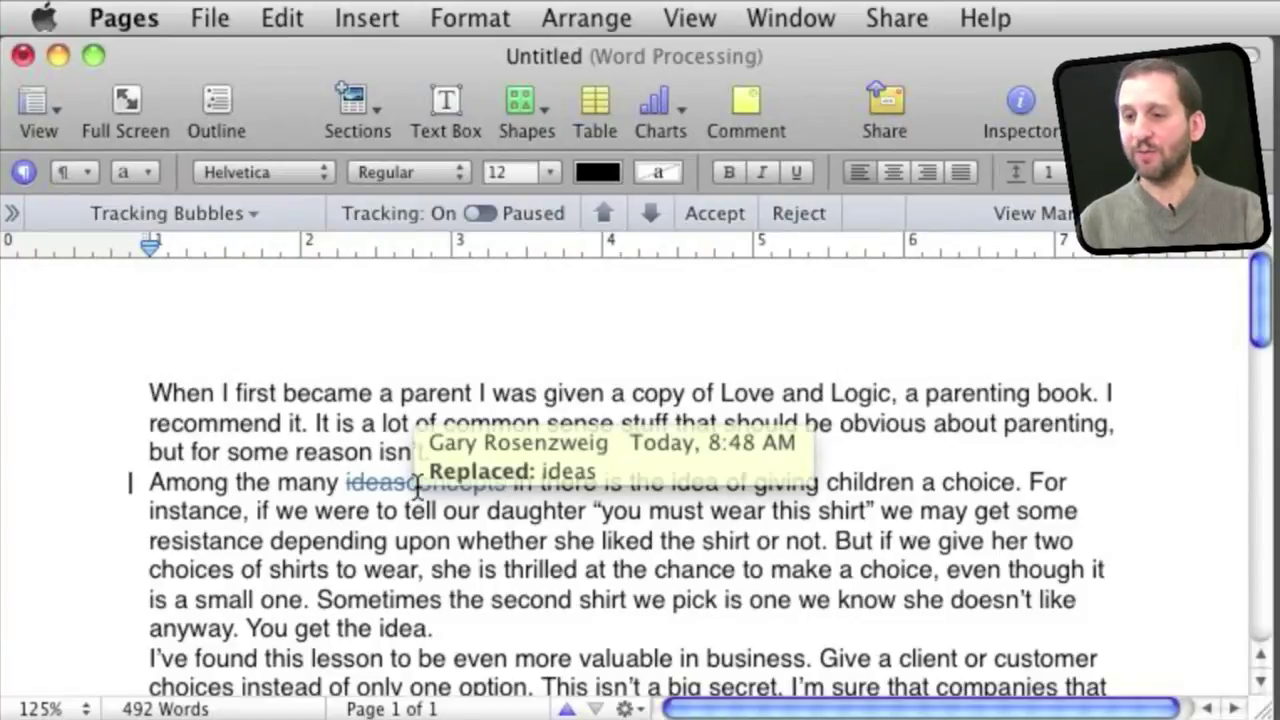
{"action": "left_click", "coordinate": [428, 428]}
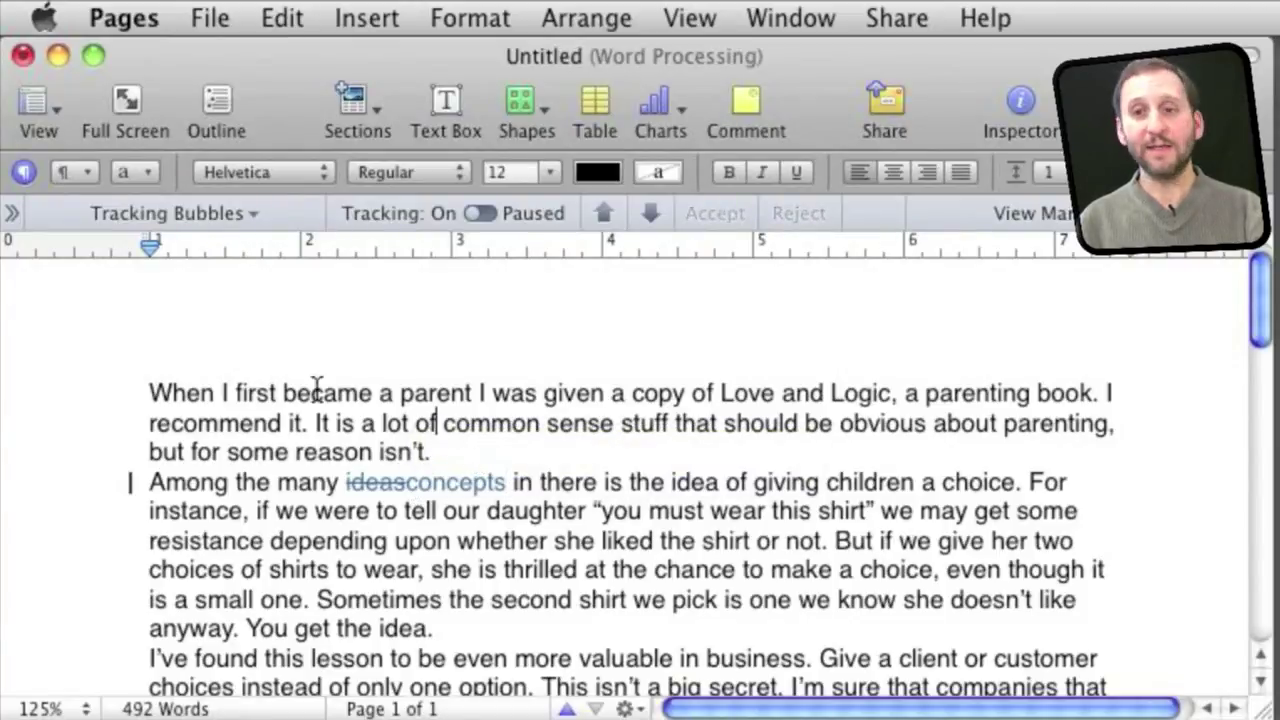
Step: Show the tracking bubbles alongside the document and make the sentence "You get the idea" bold
{"action": "left_click", "coordinate": [9, 216]}
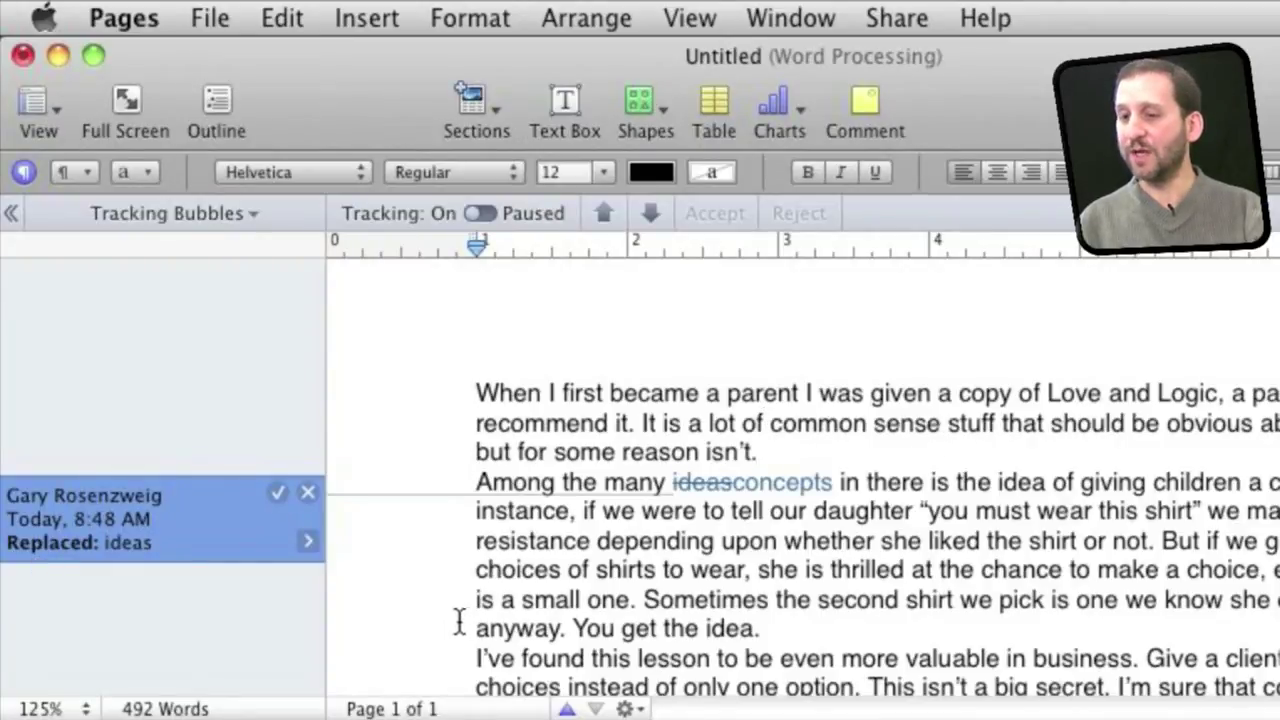
{"action": "left_click_drag", "start_coordinate": [571, 628], "coordinate": [760, 628]}
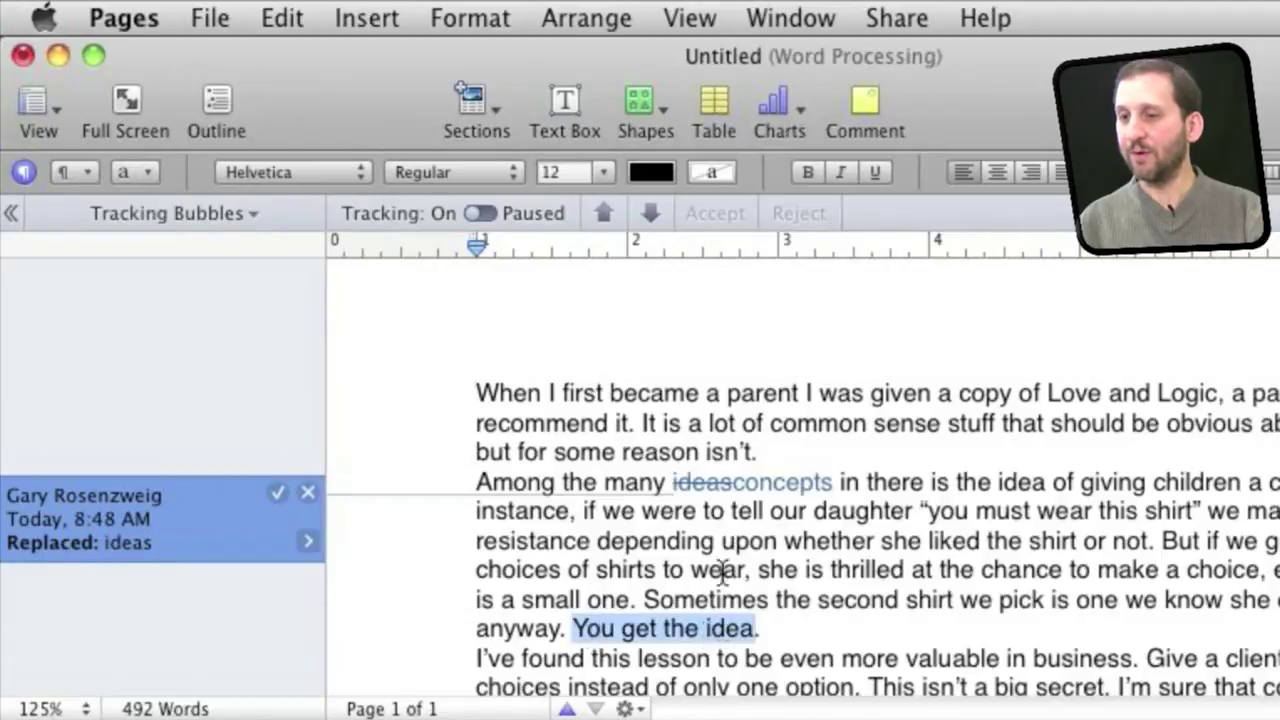
{"action": "left_click", "coordinate": [808, 172]}
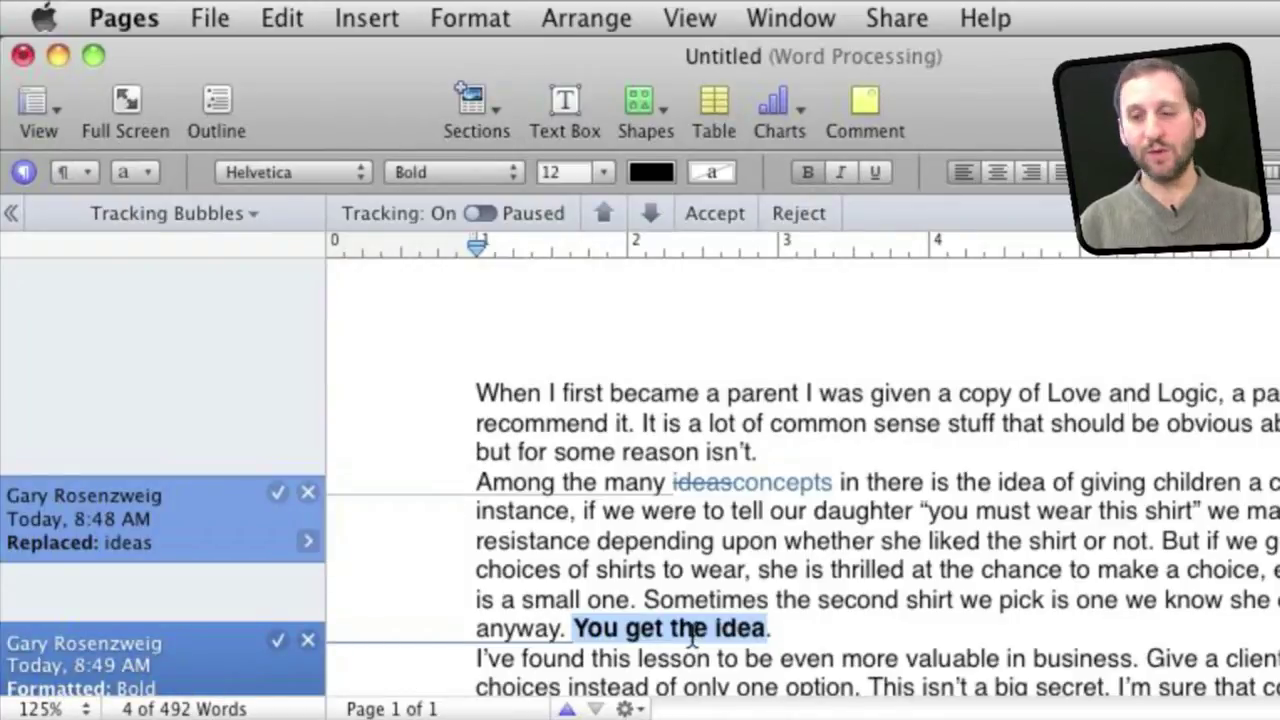
{"action": "mouse_move", "coordinate": [692, 640]}
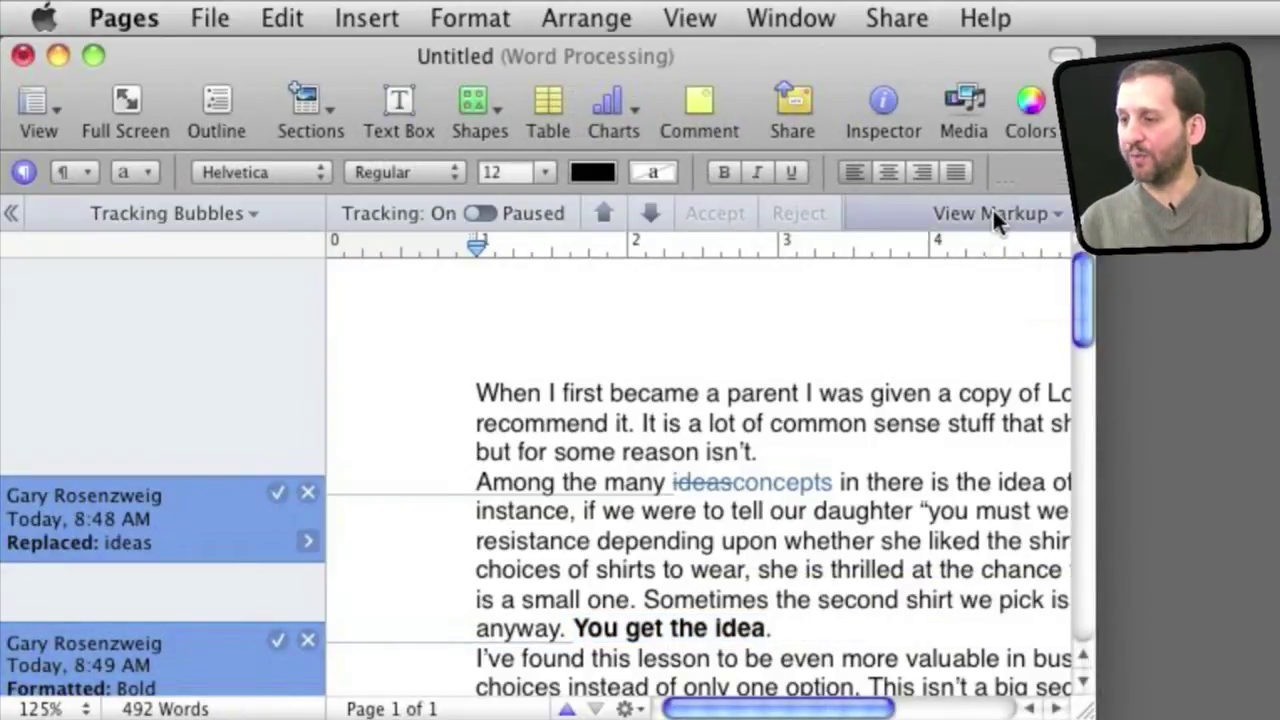
Step: Preview the tracked changes with View Markup Without Deletions and View Final, and return to View Markup
{"action": "left_click", "coordinate": [993, 210]}
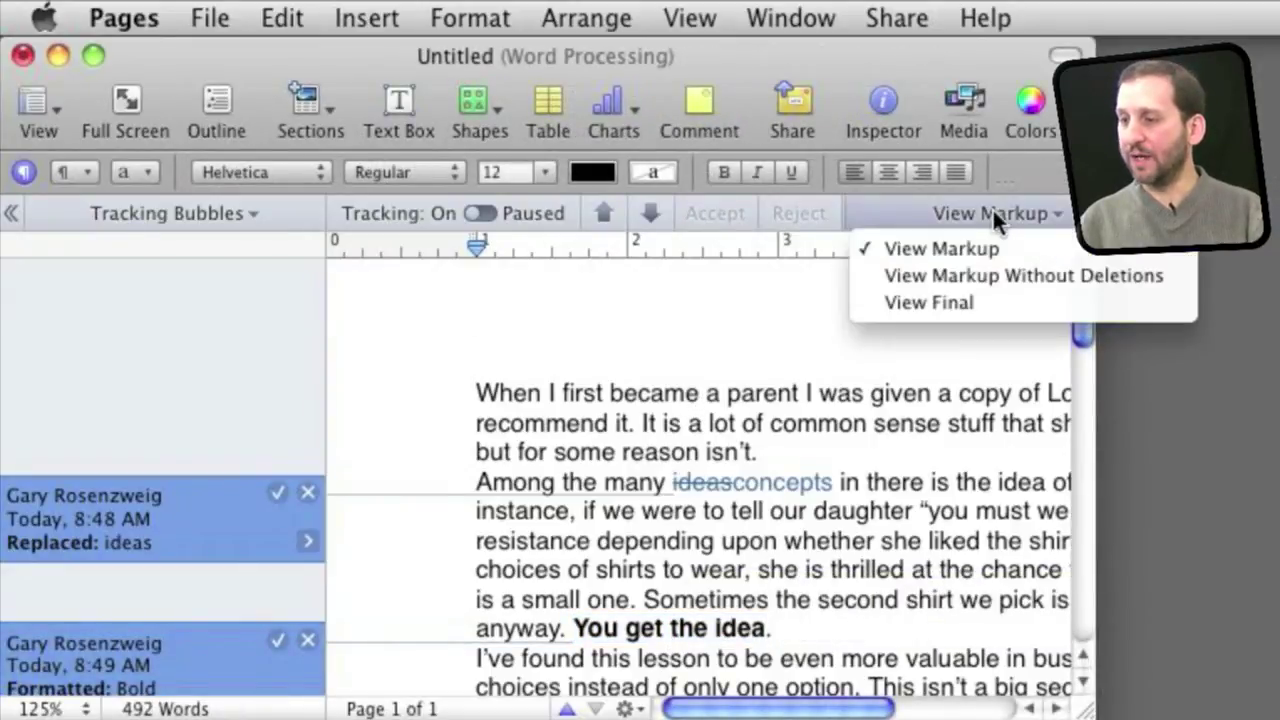
{"action": "left_click", "coordinate": [1026, 275]}
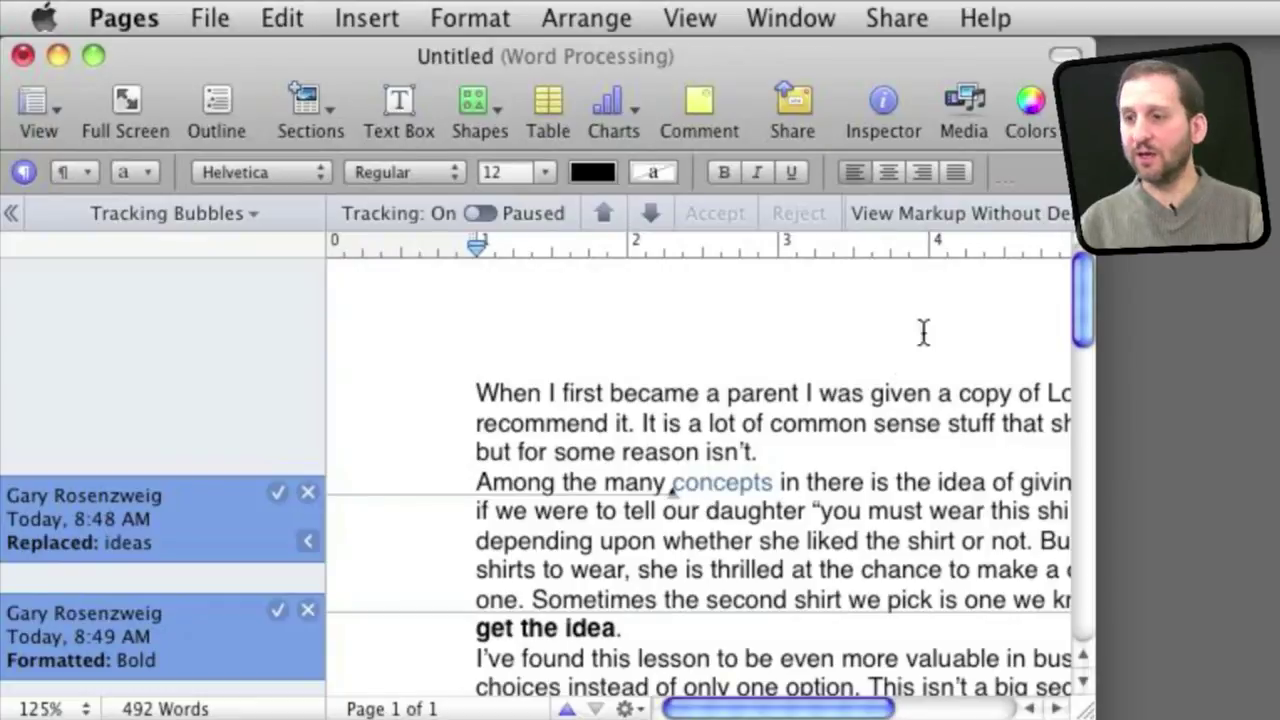
{"action": "left_click", "coordinate": [1004, 211]}
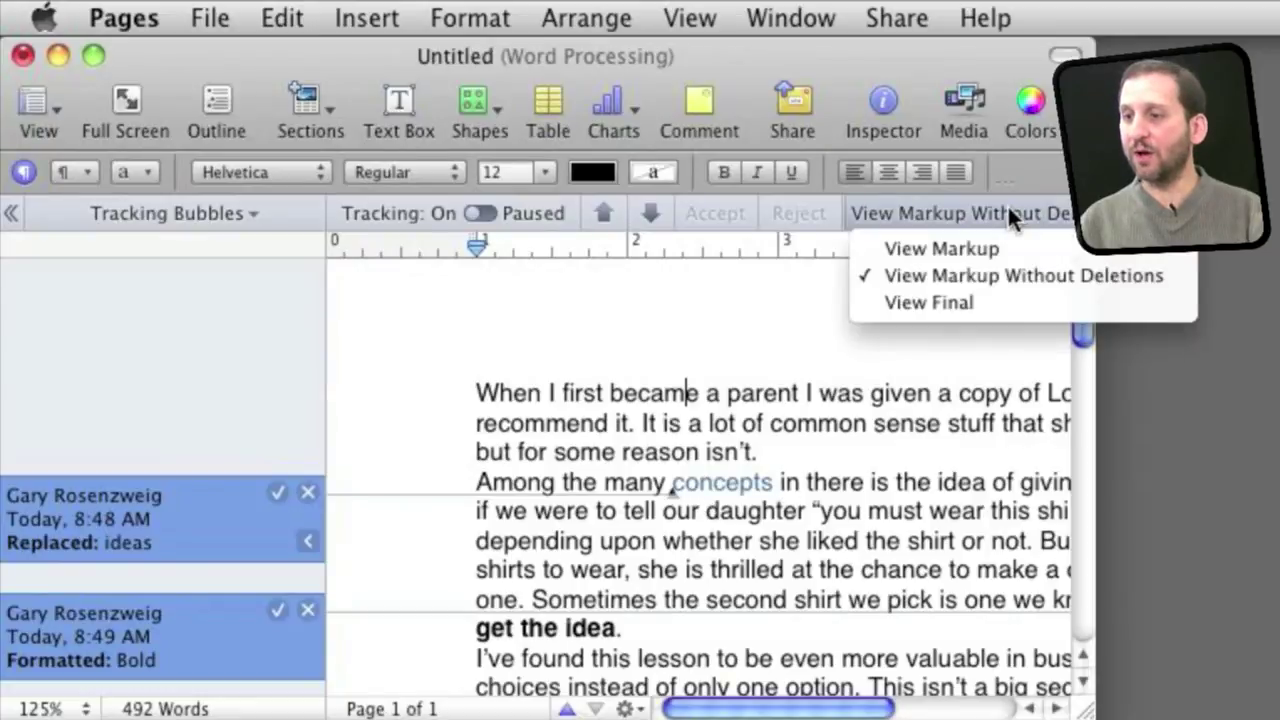
{"action": "left_click", "coordinate": [1004, 305]}
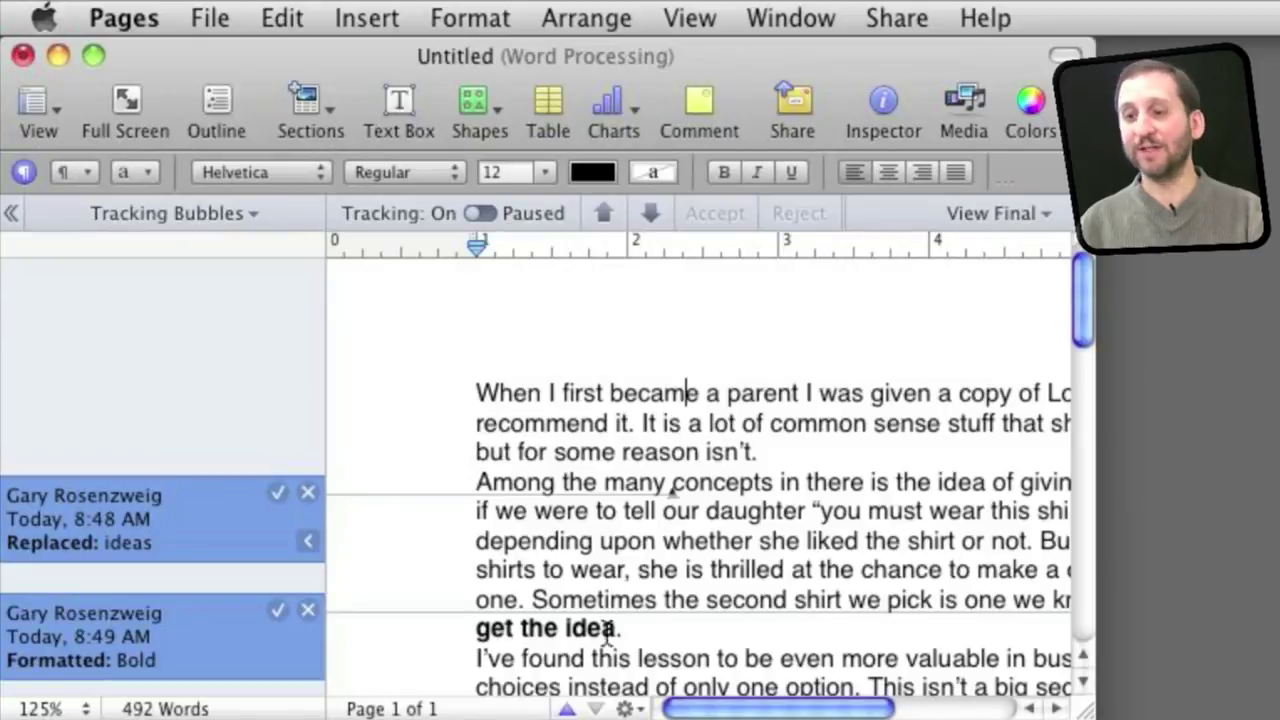
{"action": "key", "text": "super+z"}
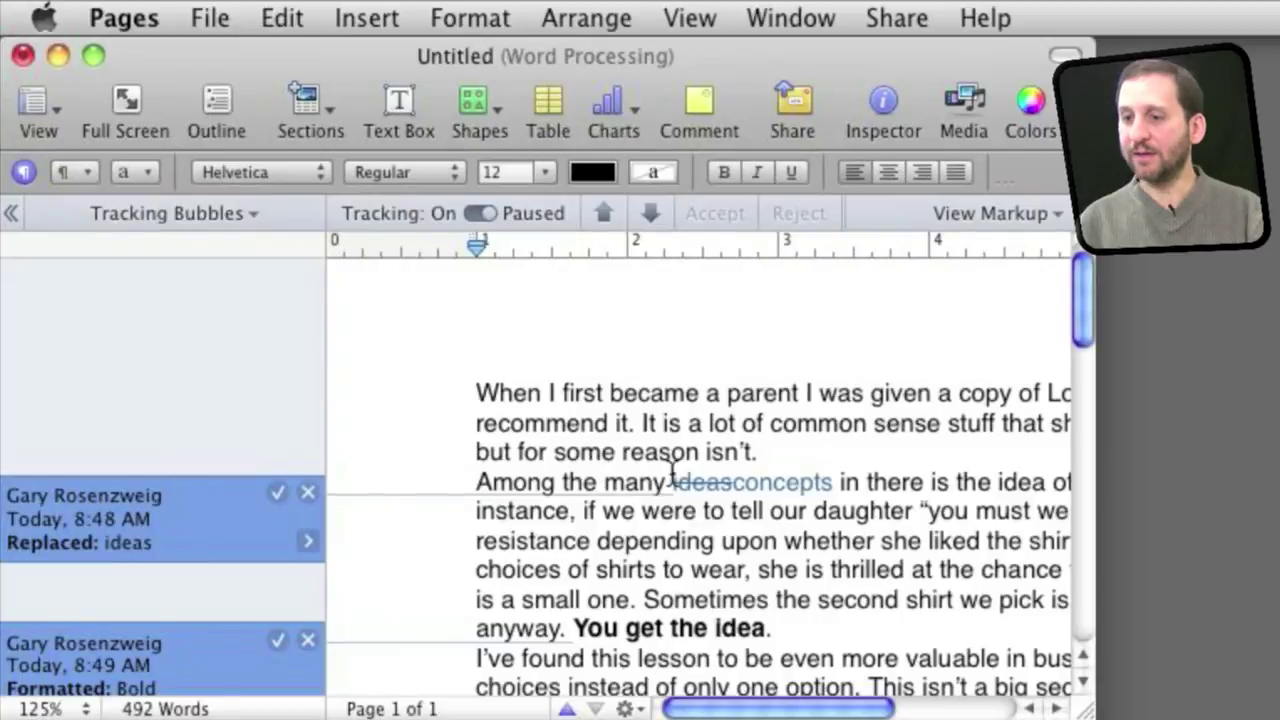
Step: With tracking paused, change "isn't" to "is not" at the end of the first paragraph and switch tracking back on
{"action": "double_click", "coordinate": [736, 455]}
{"action": "type", "text": "is no"}
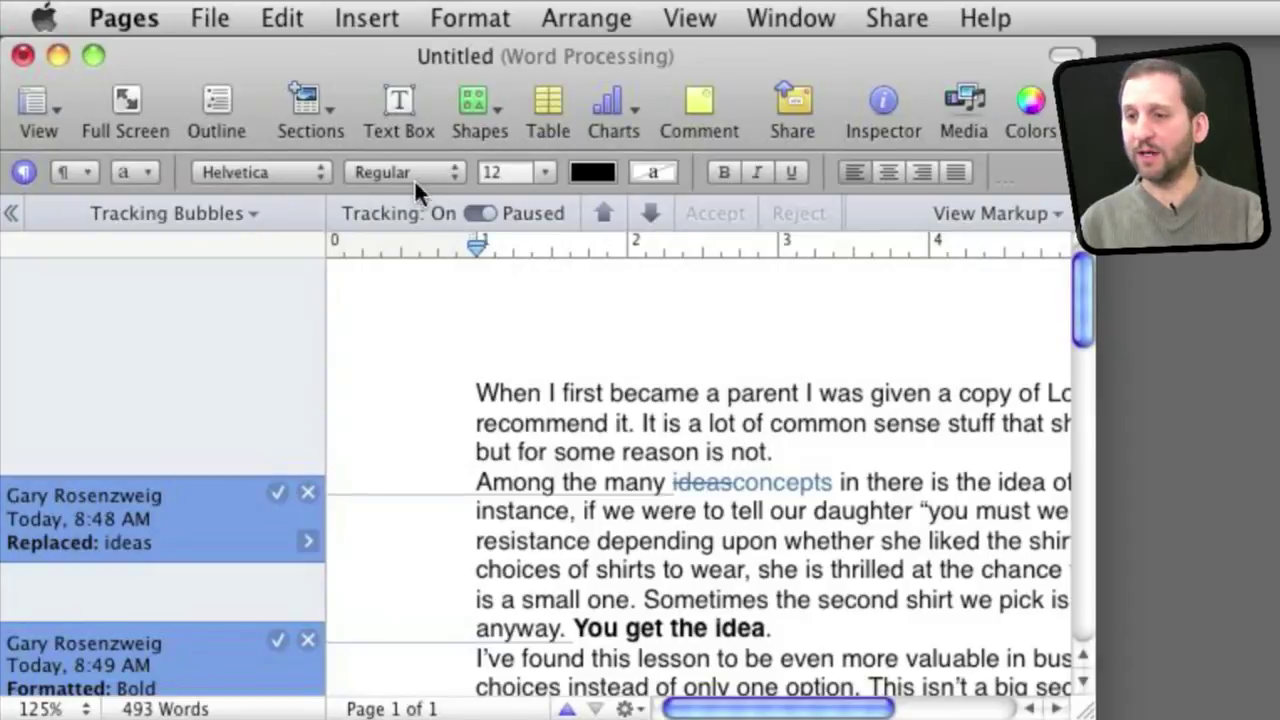
{"action": "left_click", "coordinate": [481, 213]}
{"action": "type", "text": "t"}
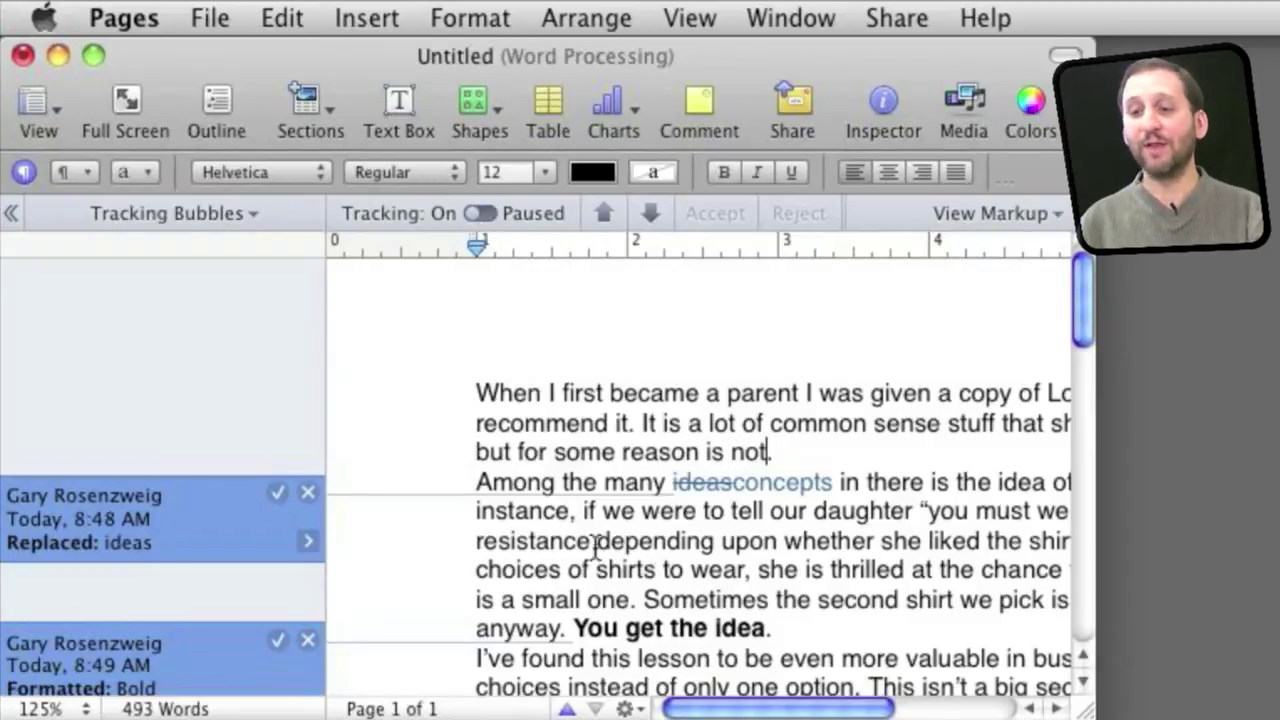
{"action": "type", "text": "."}
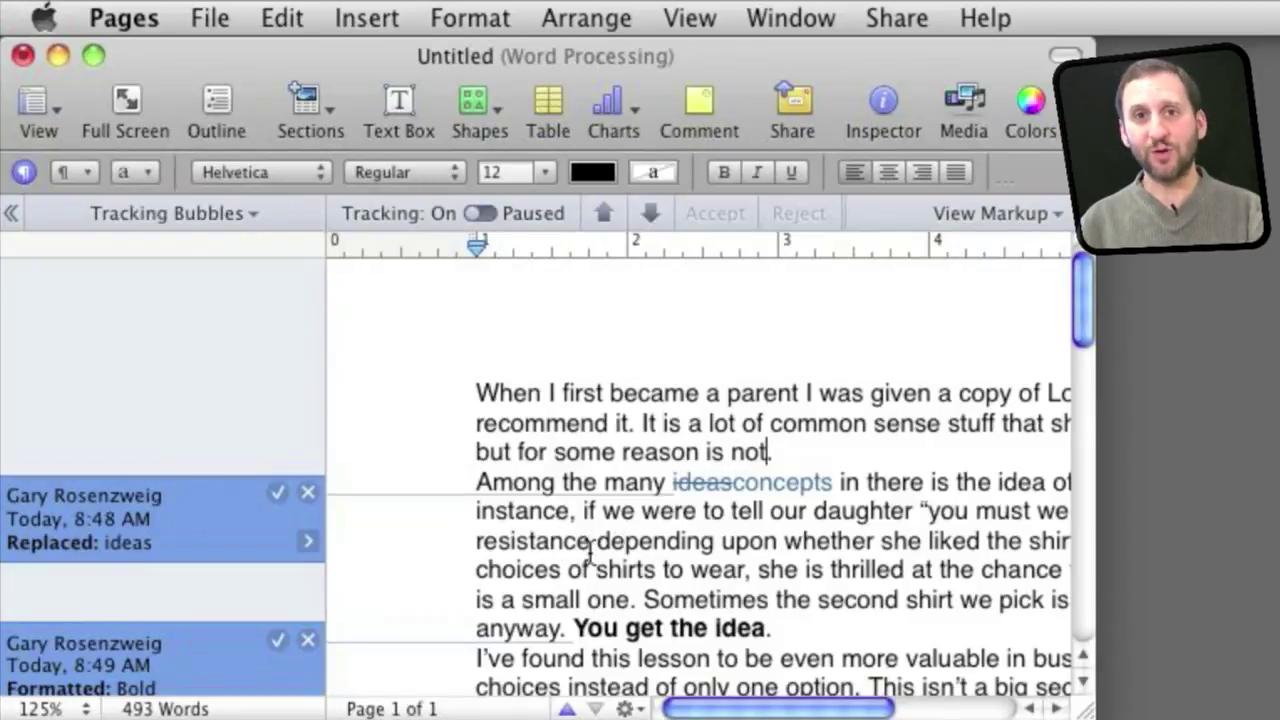
Step: Set the author color for tracked changes to orange
{"action": "double_click", "coordinate": [957, 40]}
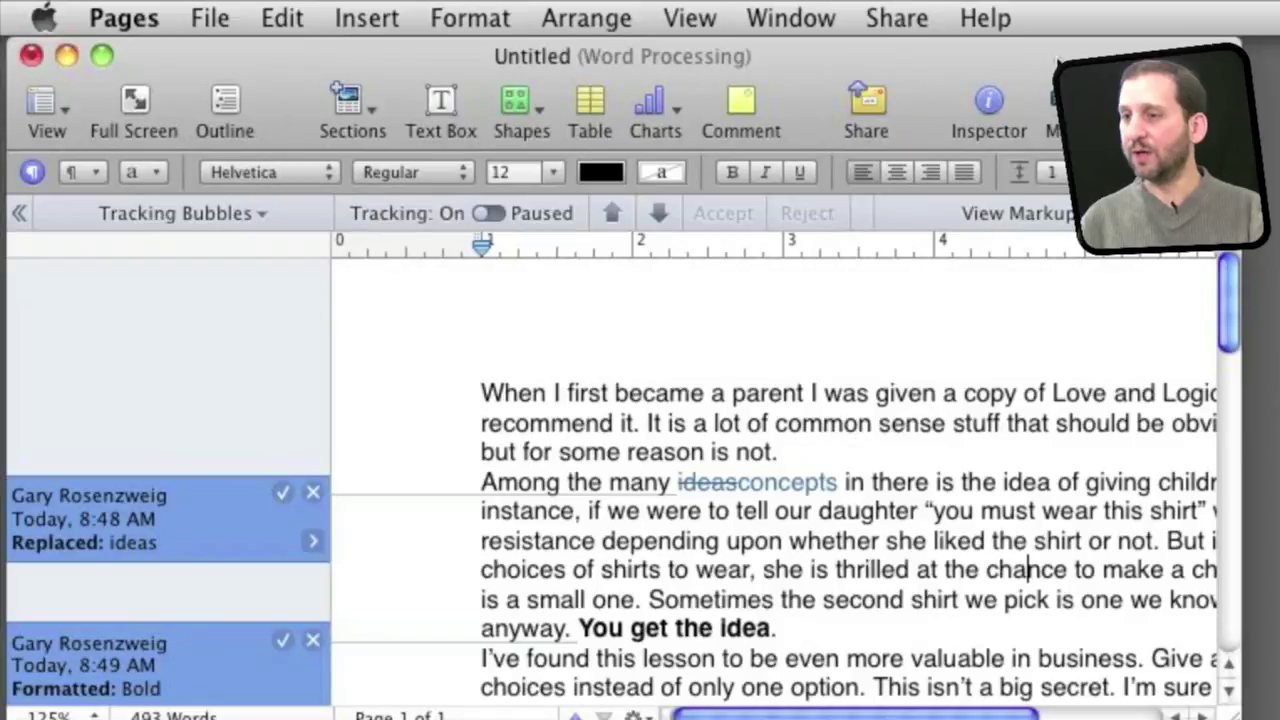
{"action": "left_click_drag", "start_coordinate": [1068, 60], "coordinate": [524, 62]}
{"action": "left_click", "coordinate": [660, 214]}
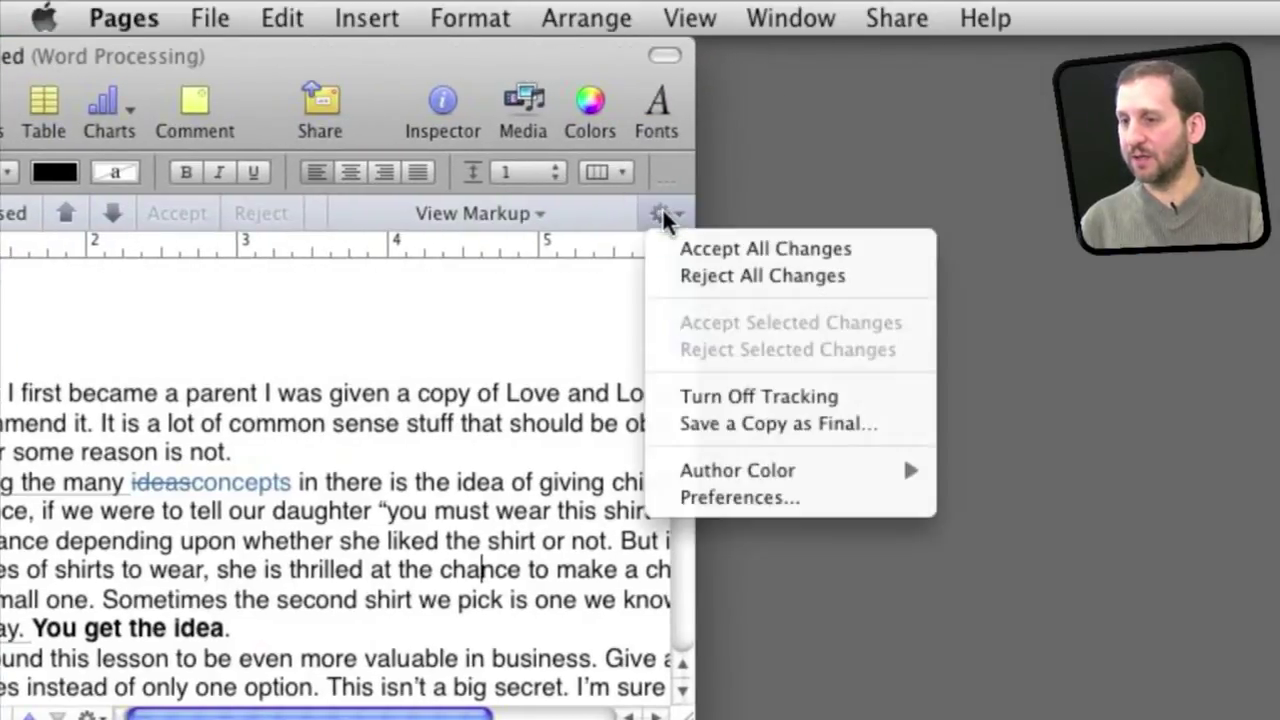
{"action": "mouse_move", "coordinate": [728, 470]}
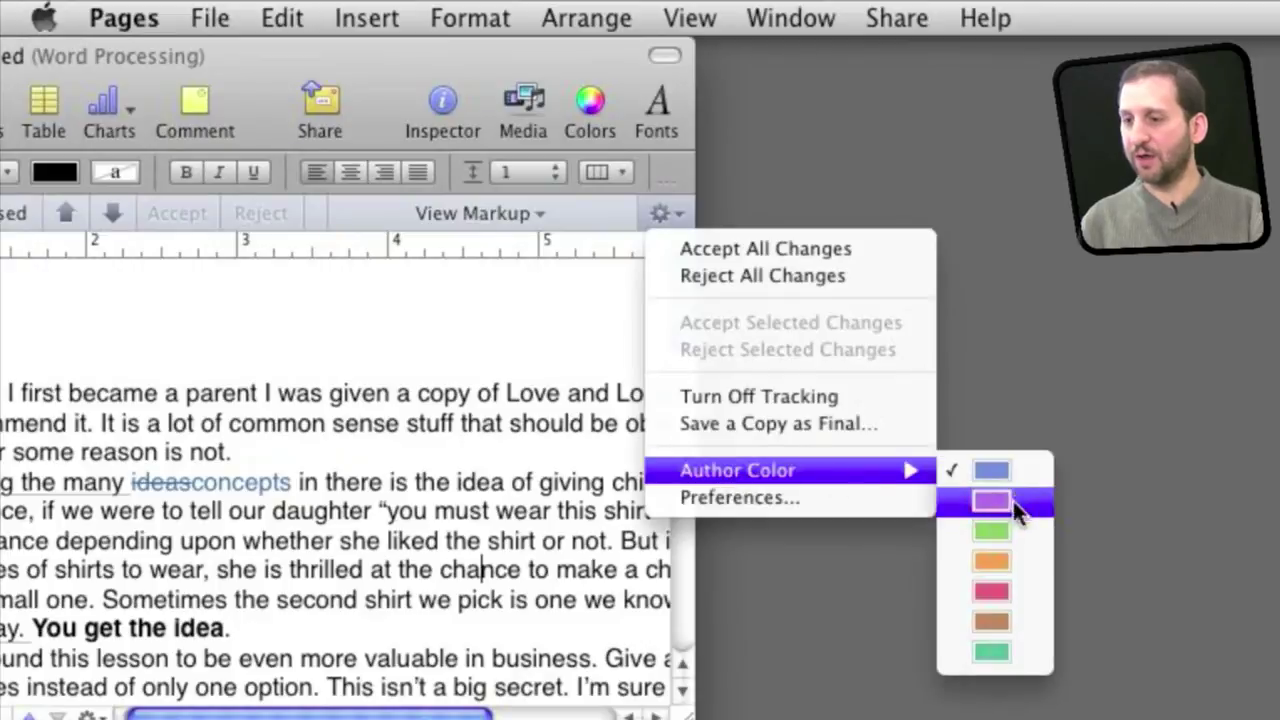
{"action": "left_click", "coordinate": [1000, 562]}
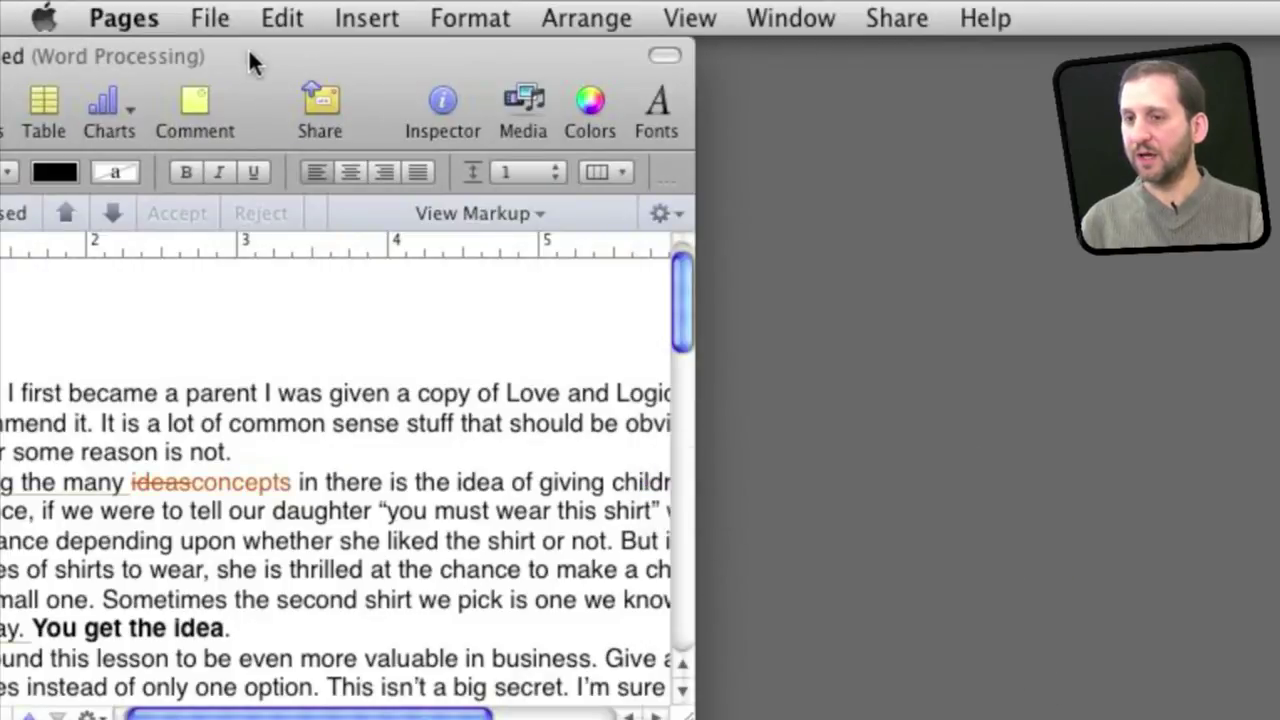
{"action": "left_click_drag", "start_coordinate": [248, 60], "coordinate": [800, 18]}
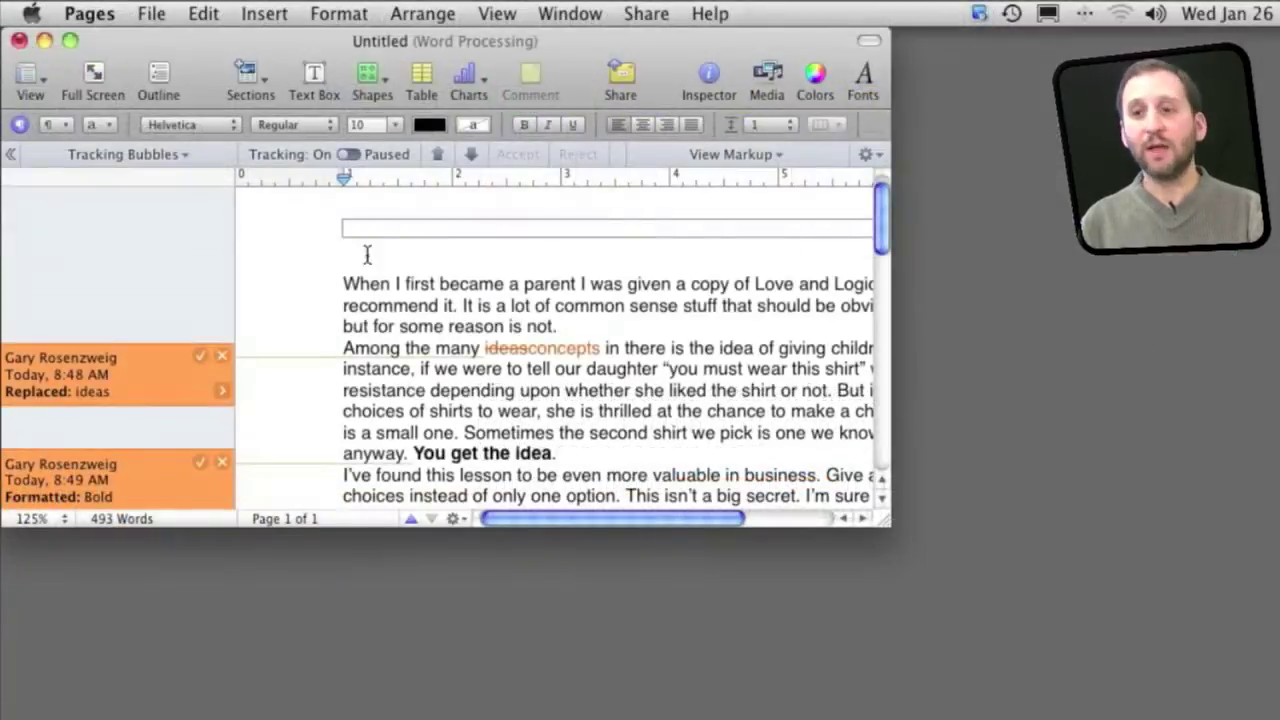
Step: Open the general preferences and examine the Change Tracking settings for the author name and deleted text
{"action": "left_click", "coordinate": [624, 451]}
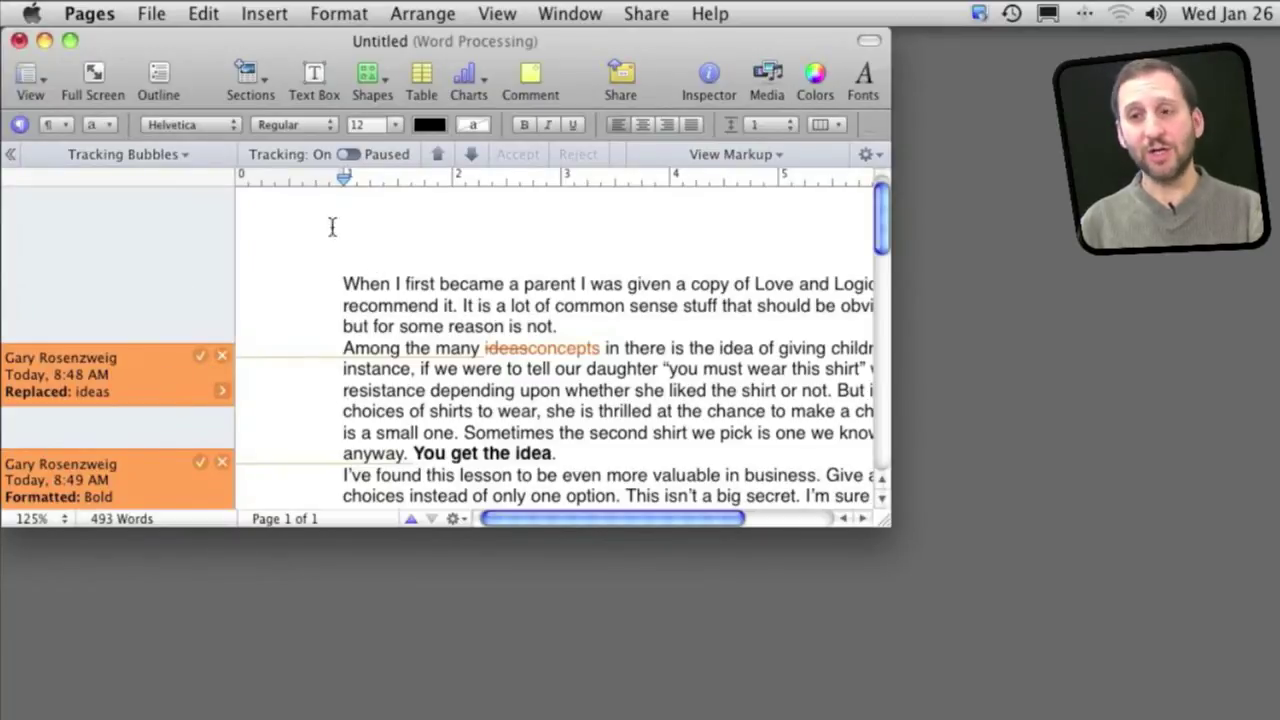
{"action": "left_click", "coordinate": [89, 13]}
{"action": "left_click", "coordinate": [110, 80]}
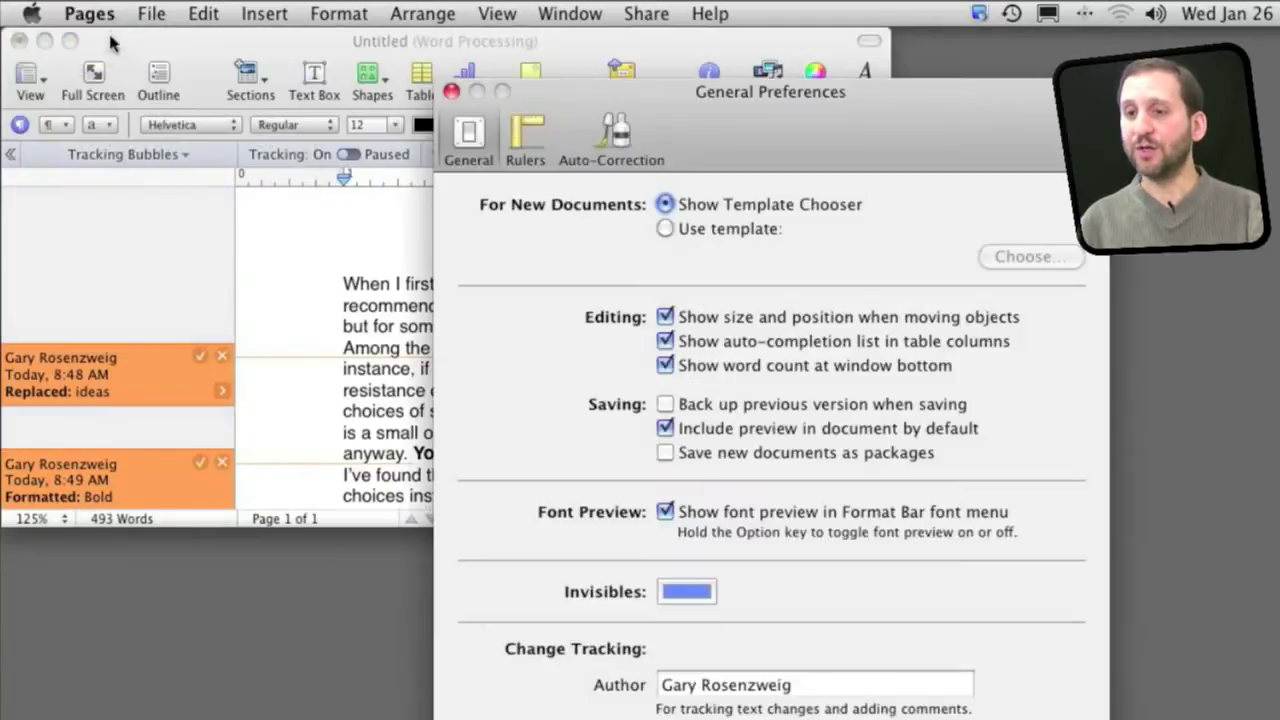
{"action": "left_click_drag", "start_coordinate": [735, 177], "coordinate": [287, 126]}
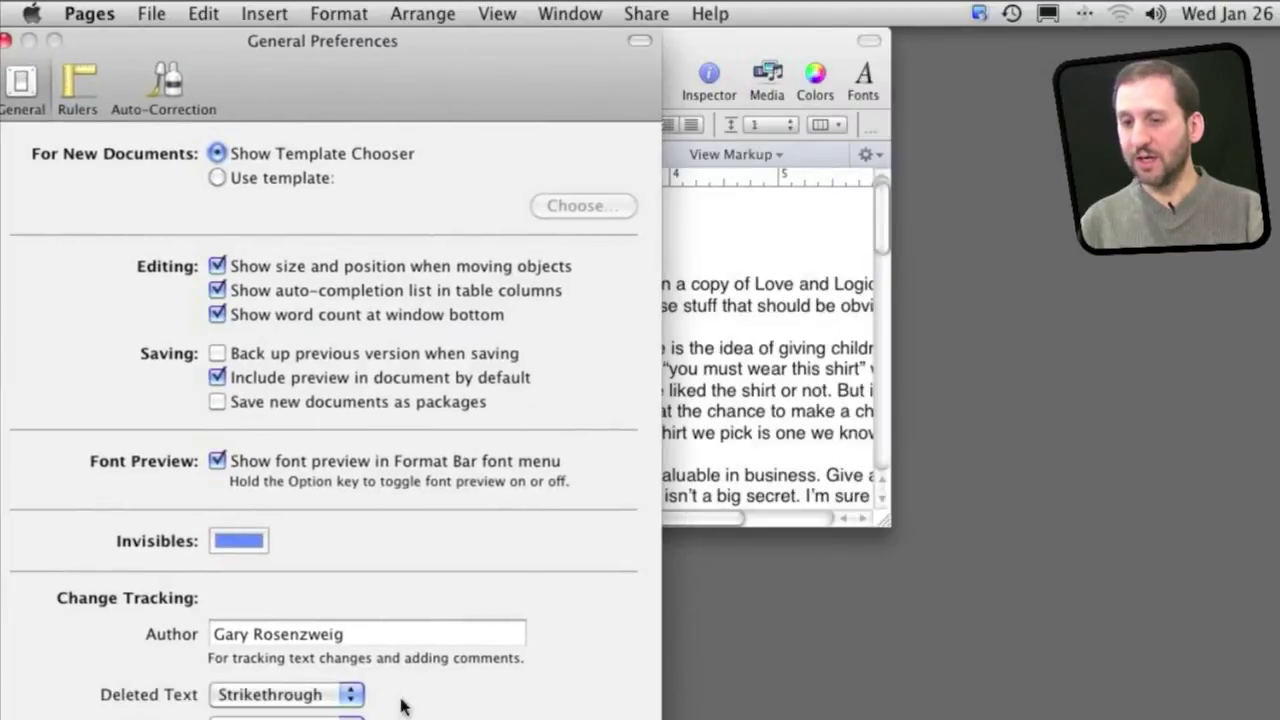
{"action": "left_click", "coordinate": [378, 641]}
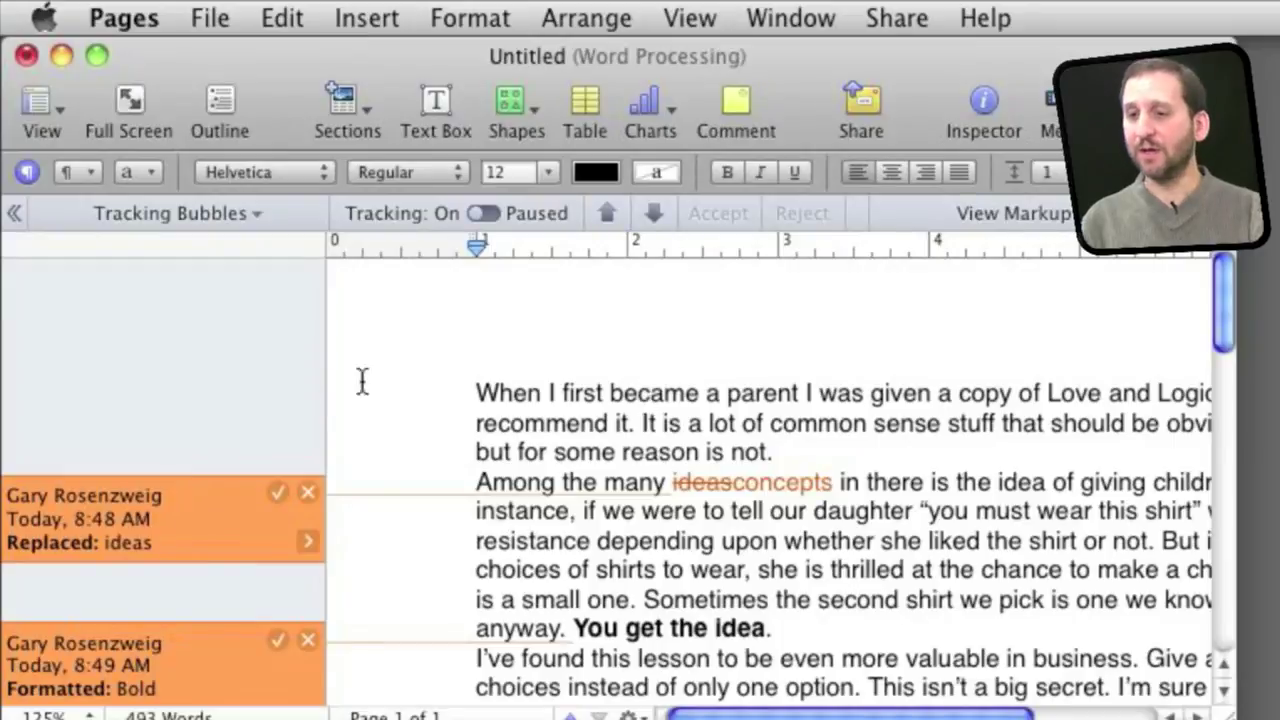
Step: Add a comment reading "Whatever" to the opening words "When I first became a parent"
{"action": "left_click_drag", "start_coordinate": [476, 393], "coordinate": [800, 393]}
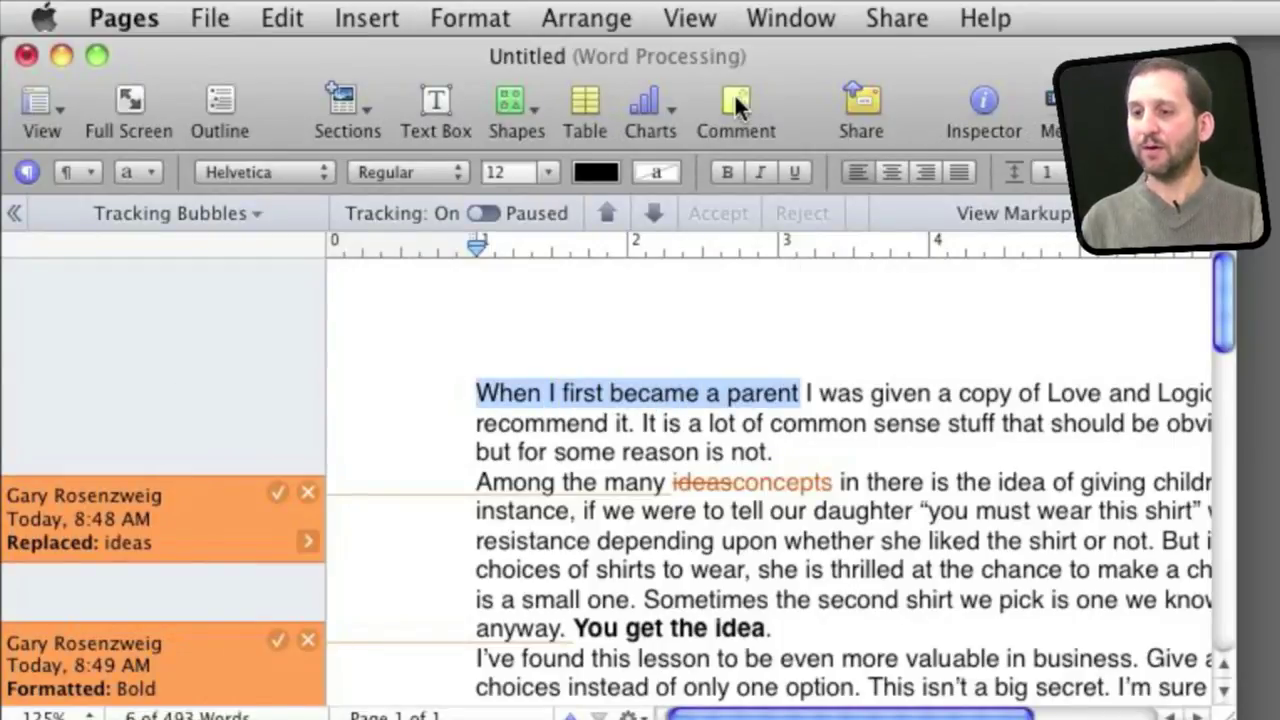
{"action": "left_click", "coordinate": [734, 93]}
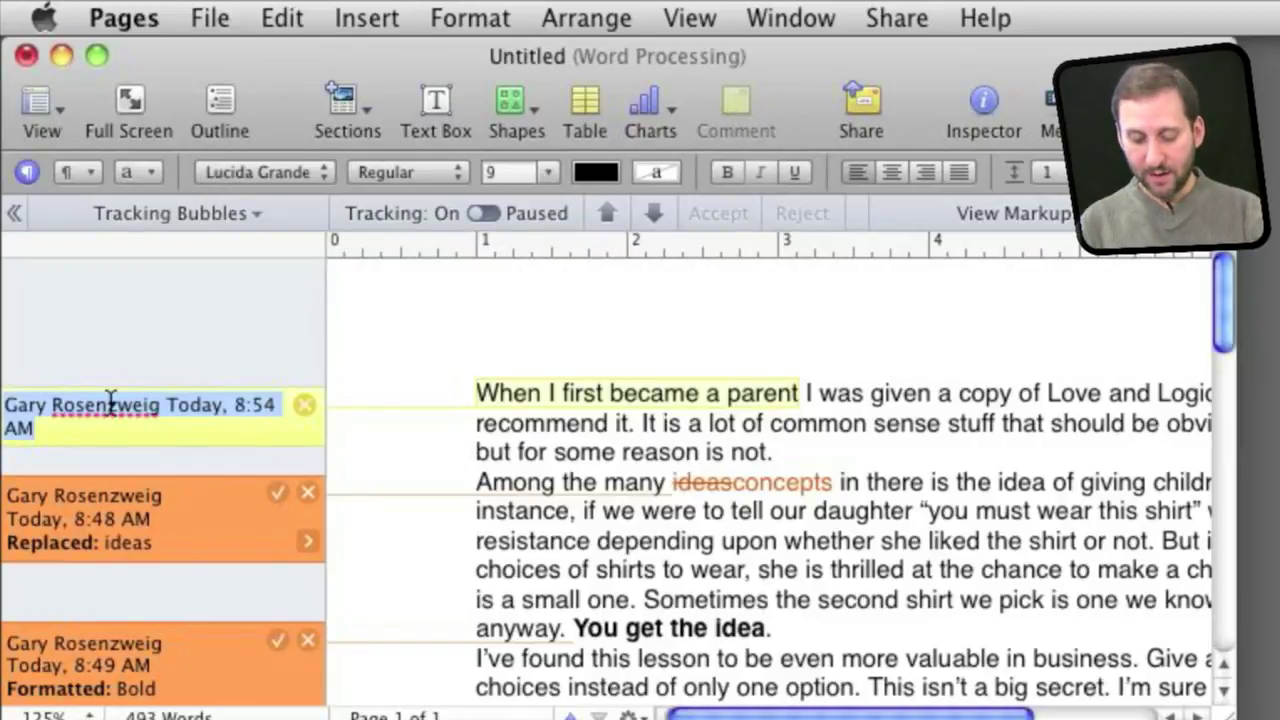
{"action": "type", "text": "Whatever"}
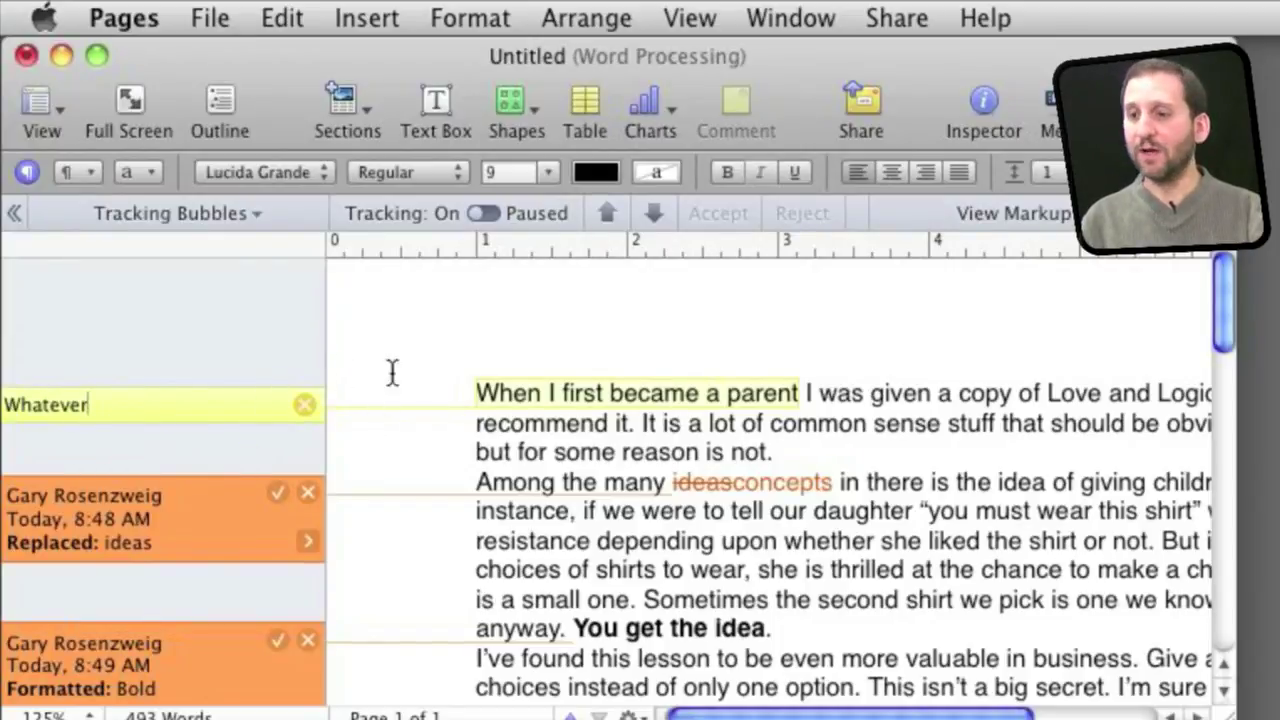
{"action": "left_click", "coordinate": [423, 450]}
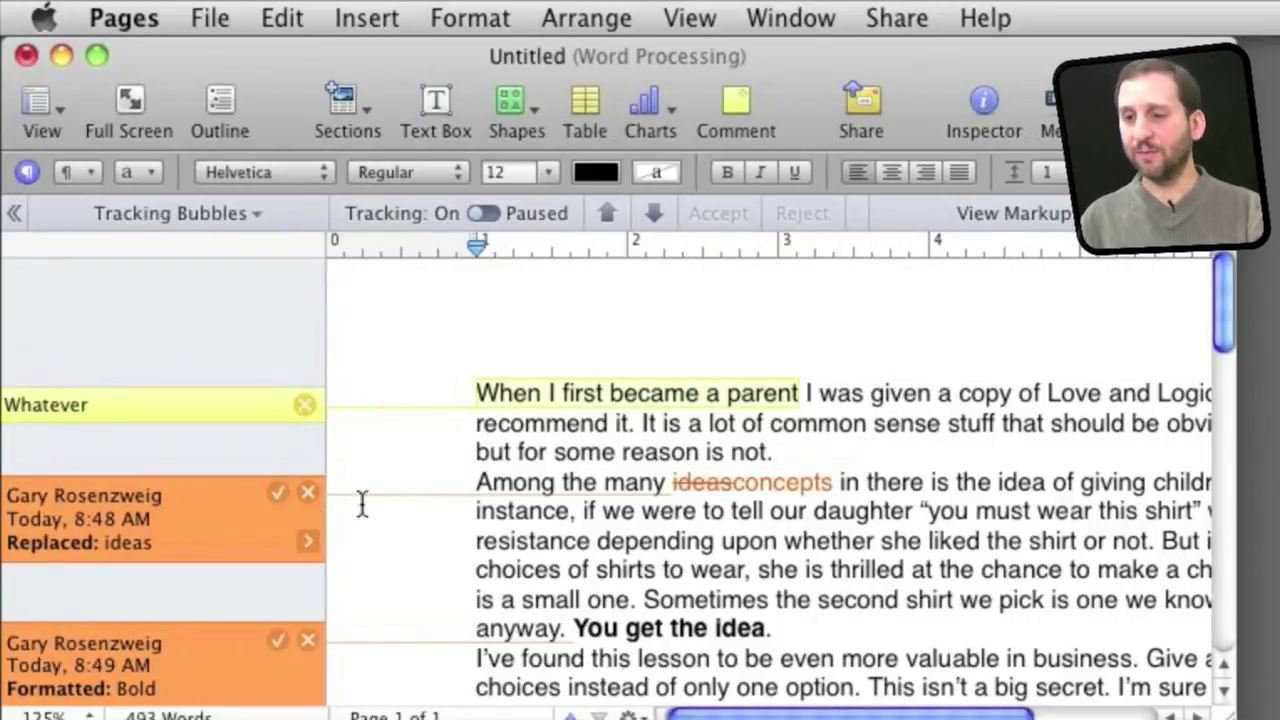
Step: Accept the tracked replacement of "ideas" and check the options for handling all tracked changes
{"action": "left_click", "coordinate": [277, 492]}
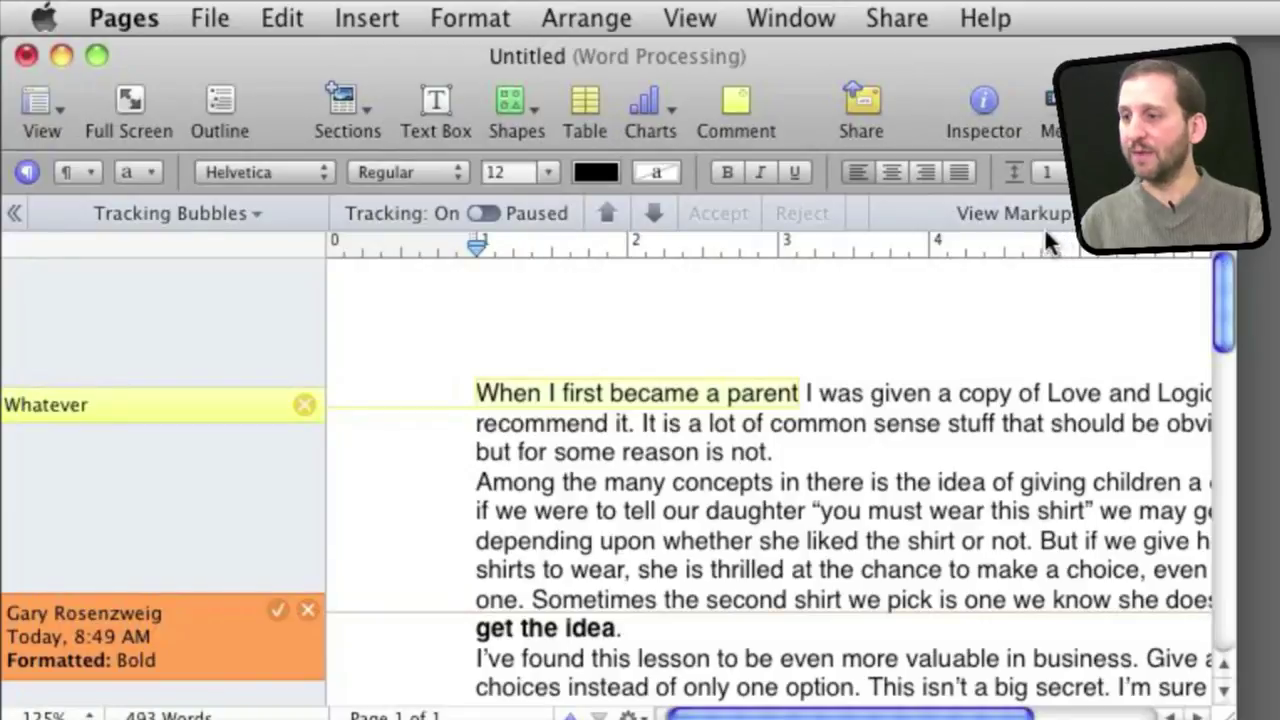
{"action": "left_click", "coordinate": [1200, 213]}
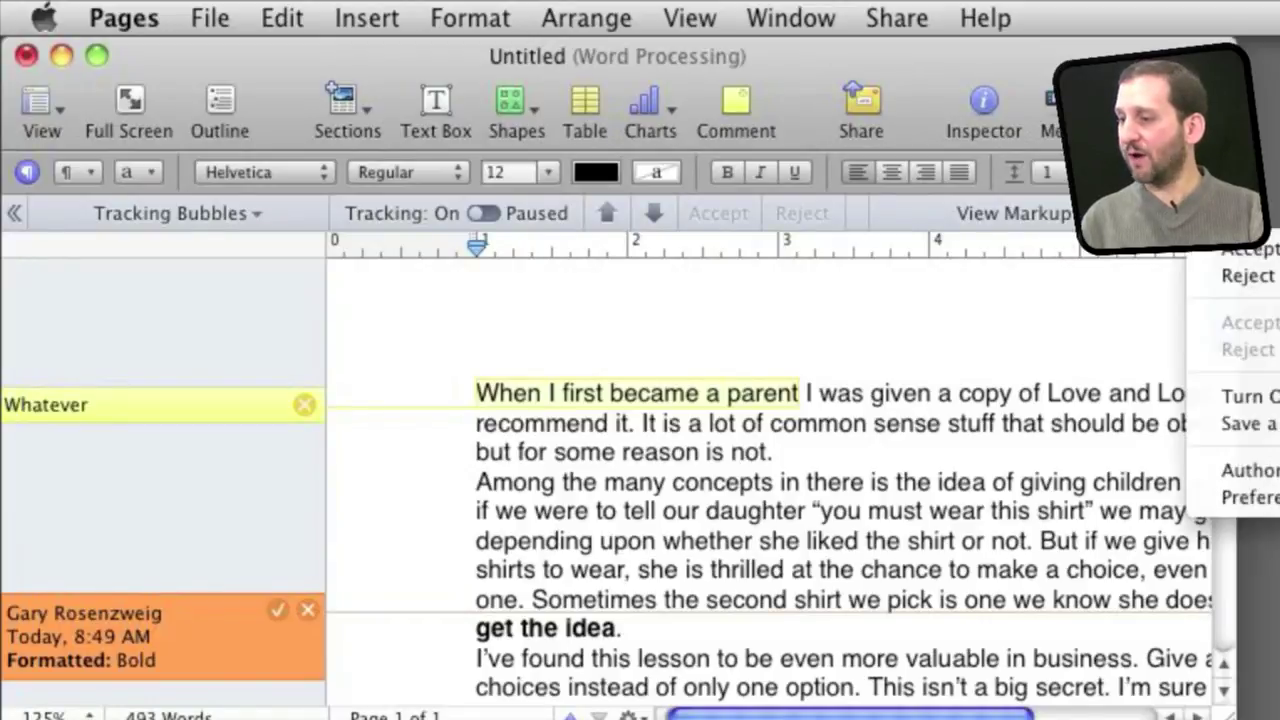
{"action": "key", "text": "Escape"}
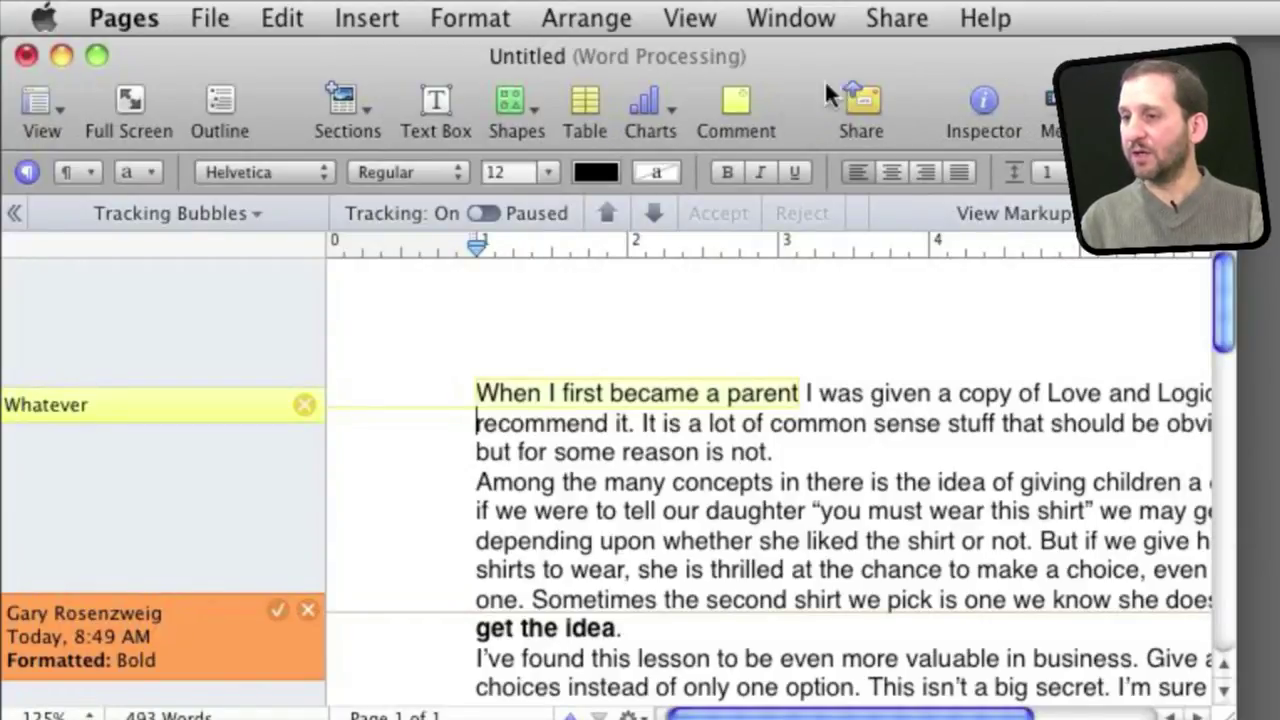
Step: Undo the acceptance of the "ideas" replacement, and step through the tracked changes one by one
{"action": "left_click_drag", "start_coordinate": [860, 41], "coordinate": [348, 148]}
{"action": "left_click", "coordinate": [707, 318]}
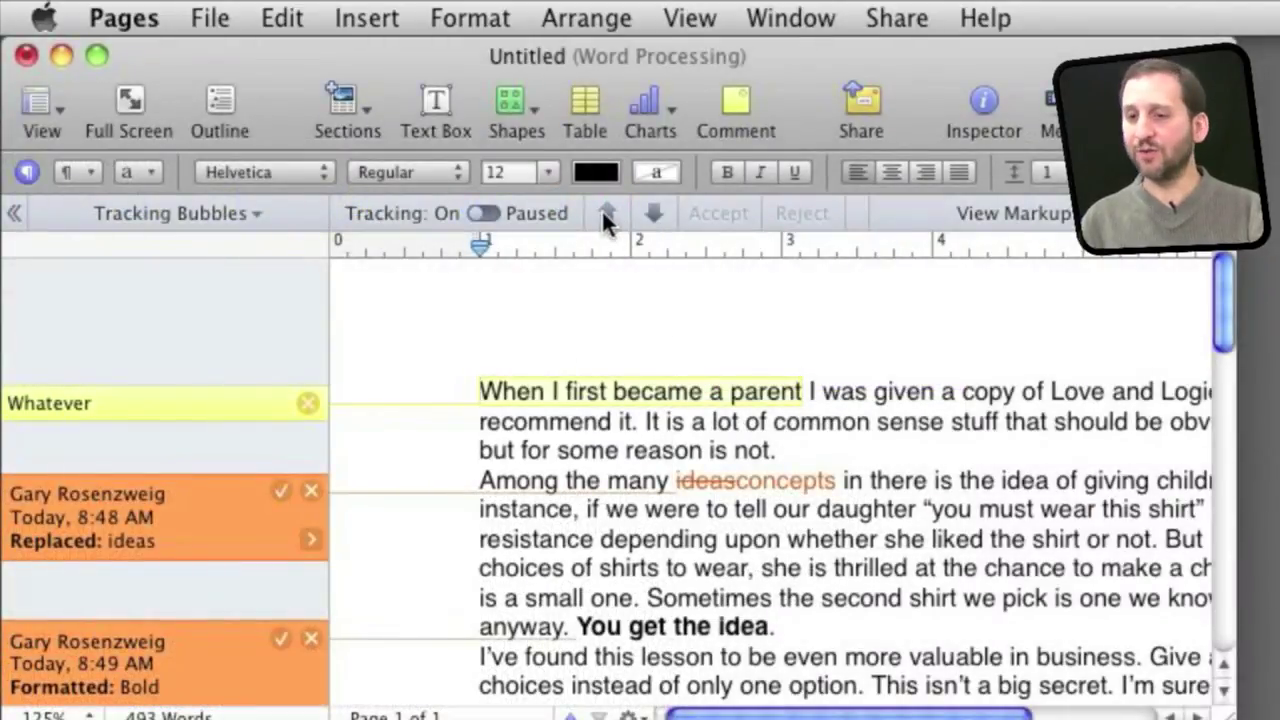
{"action": "left_click", "coordinate": [652, 210]}
{"action": "left_click", "coordinate": [652, 210]}
{"action": "left_click", "coordinate": [652, 210]}
{"action": "left_click", "coordinate": [652, 210]}
{"action": "left_click", "coordinate": [652, 210]}
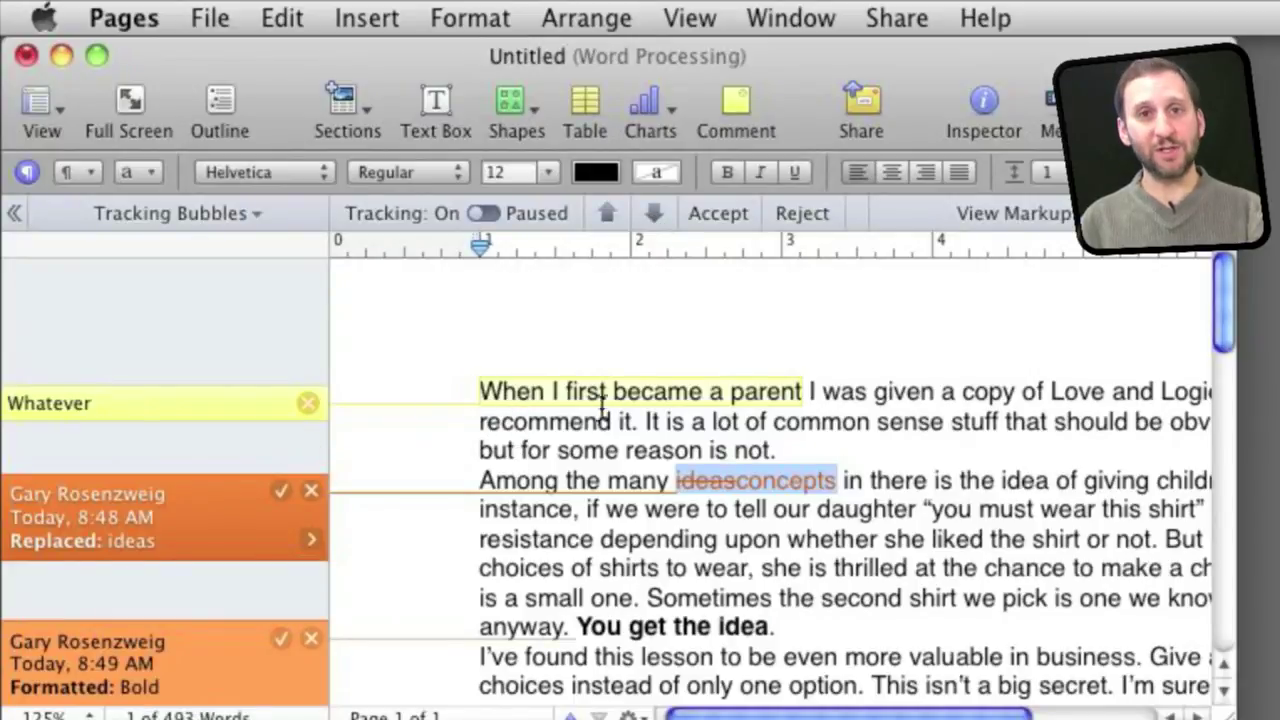
{"action": "left_click", "coordinate": [138, 362]}
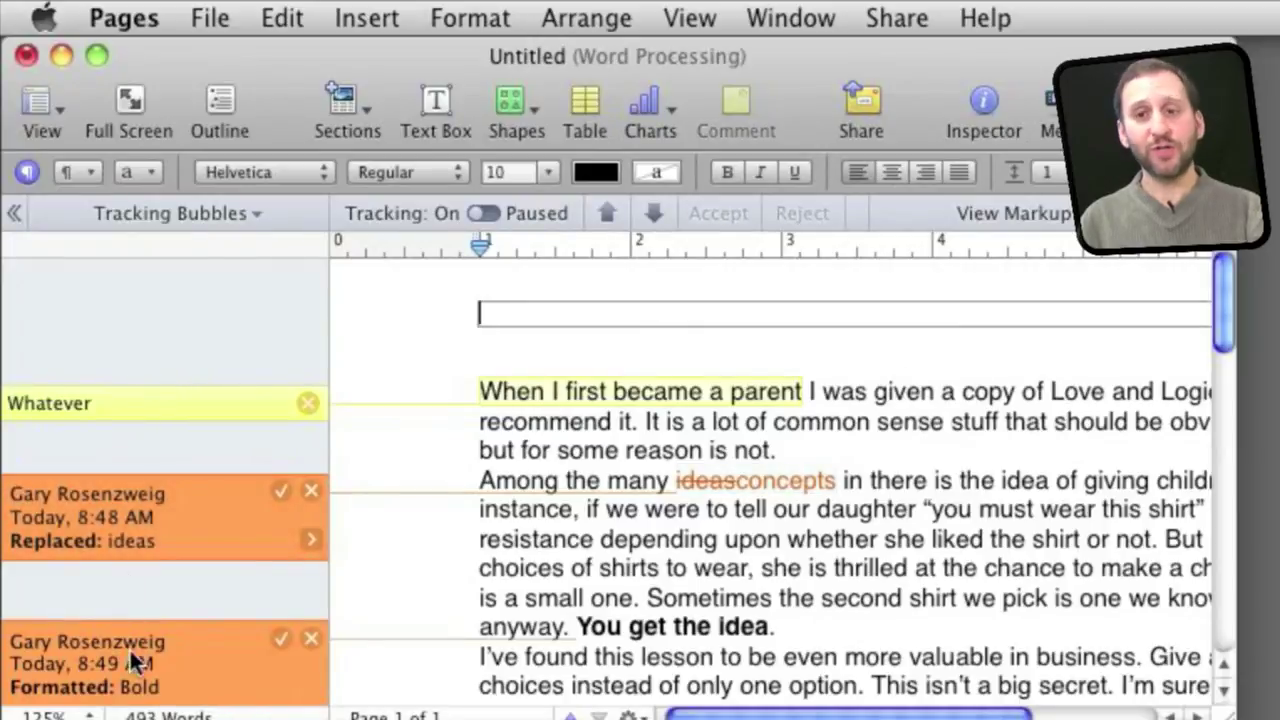
Step: Show tracking bubbles only for the selection and check them at "concepts" and at the bold "You get the idea"
{"action": "left_click", "coordinate": [257, 215]}
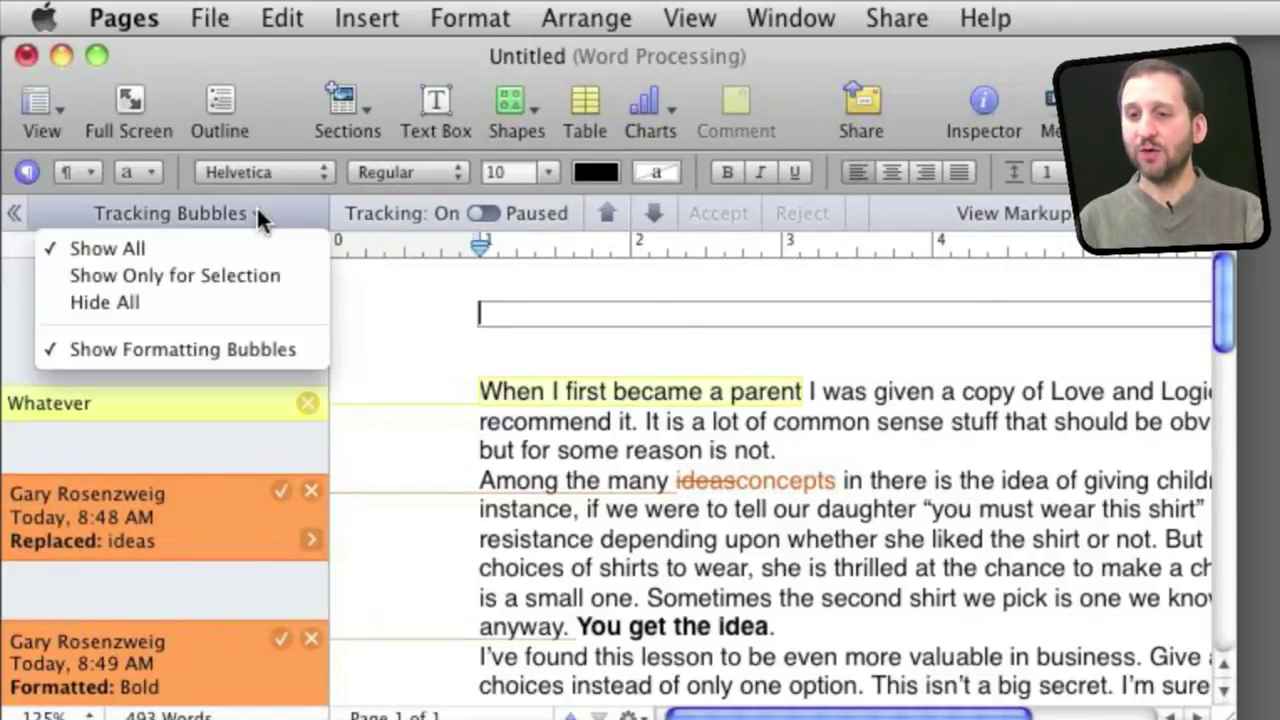
{"action": "left_click", "coordinate": [232, 277]}
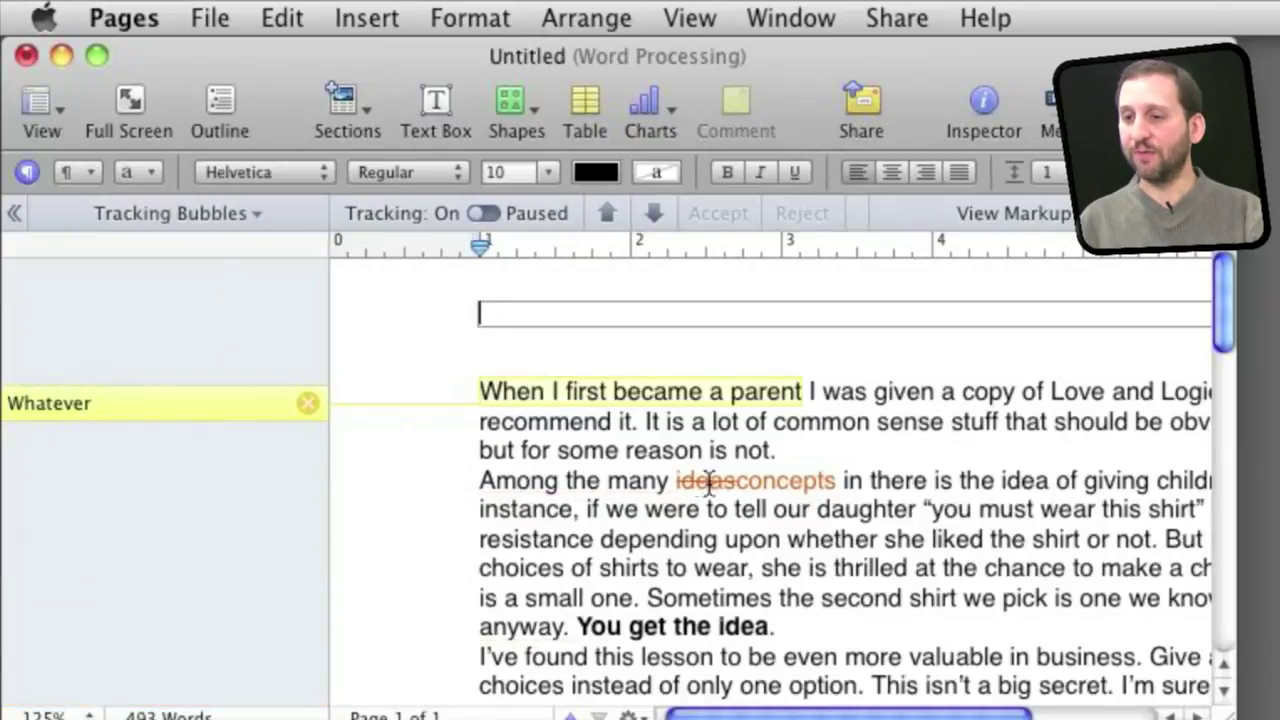
{"action": "left_click", "coordinate": [773, 484]}
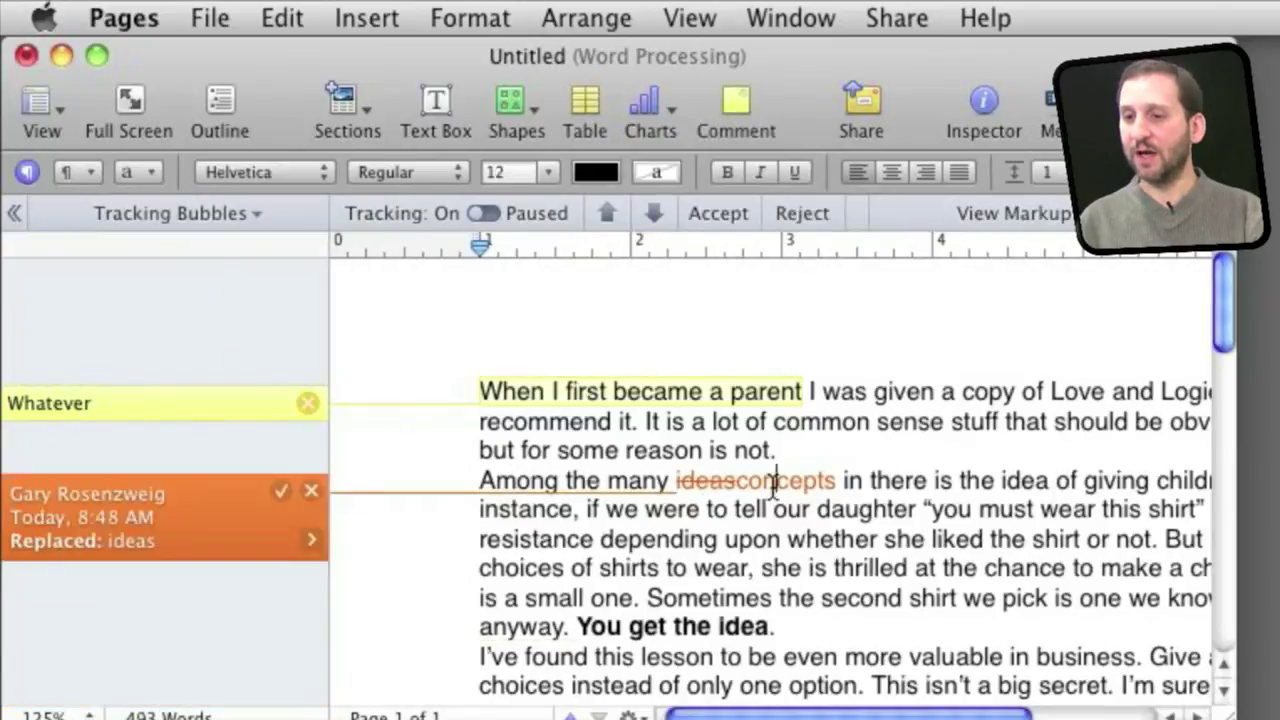
{"action": "left_click", "coordinate": [695, 630]}
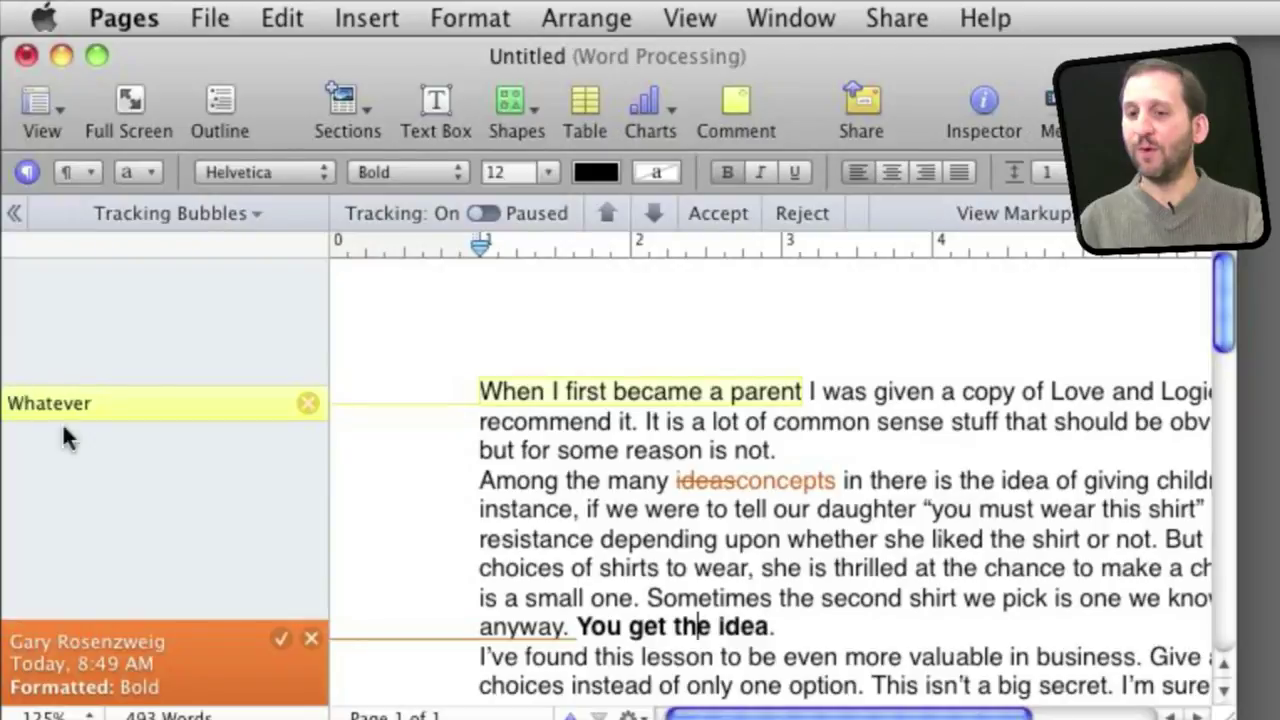
Step: Show all tracking bubbles again, but turn off the formatting bubbles
{"action": "left_click", "coordinate": [194, 214]}
{"action": "left_click", "coordinate": [197, 248]}
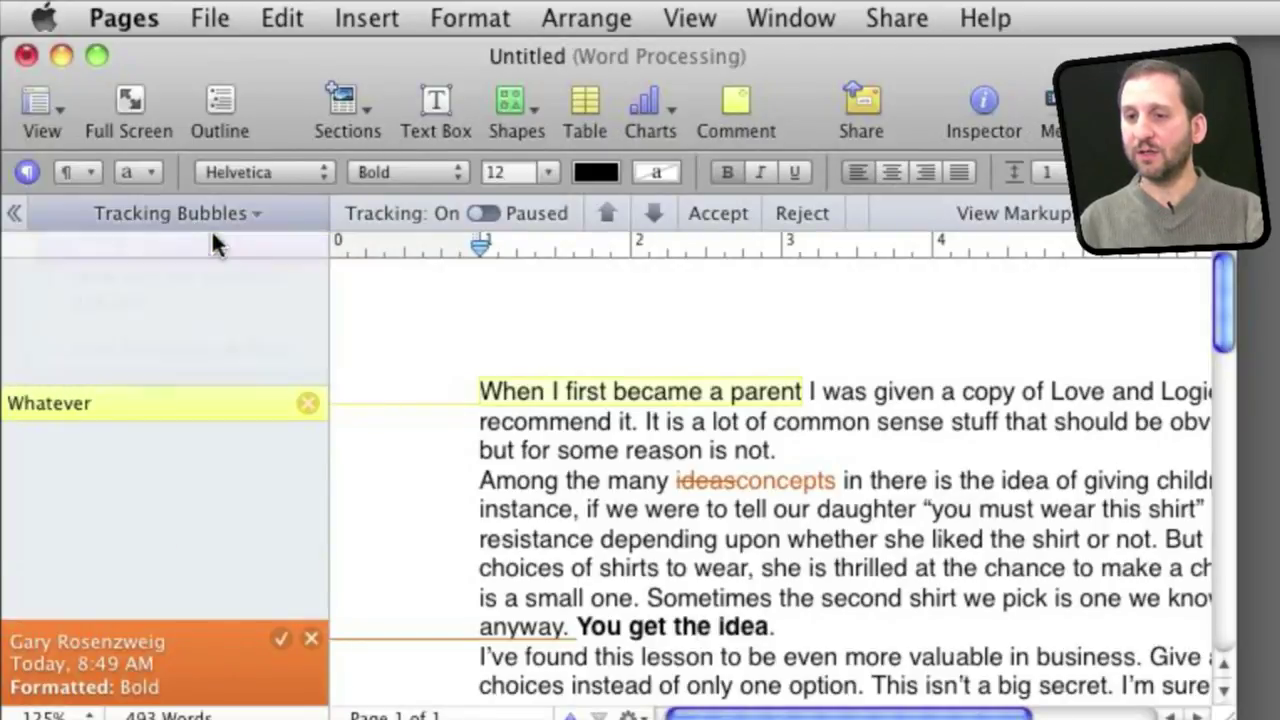
{"action": "left_click", "coordinate": [213, 224]}
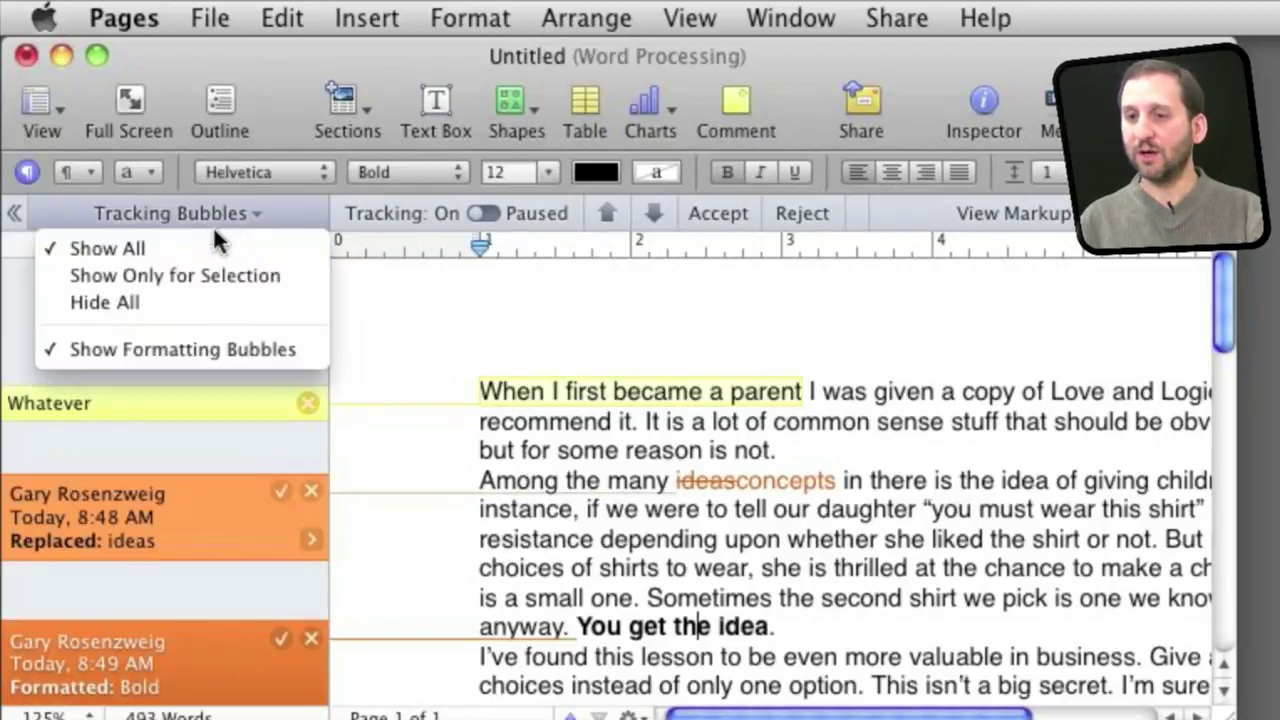
{"action": "left_click", "coordinate": [209, 343]}
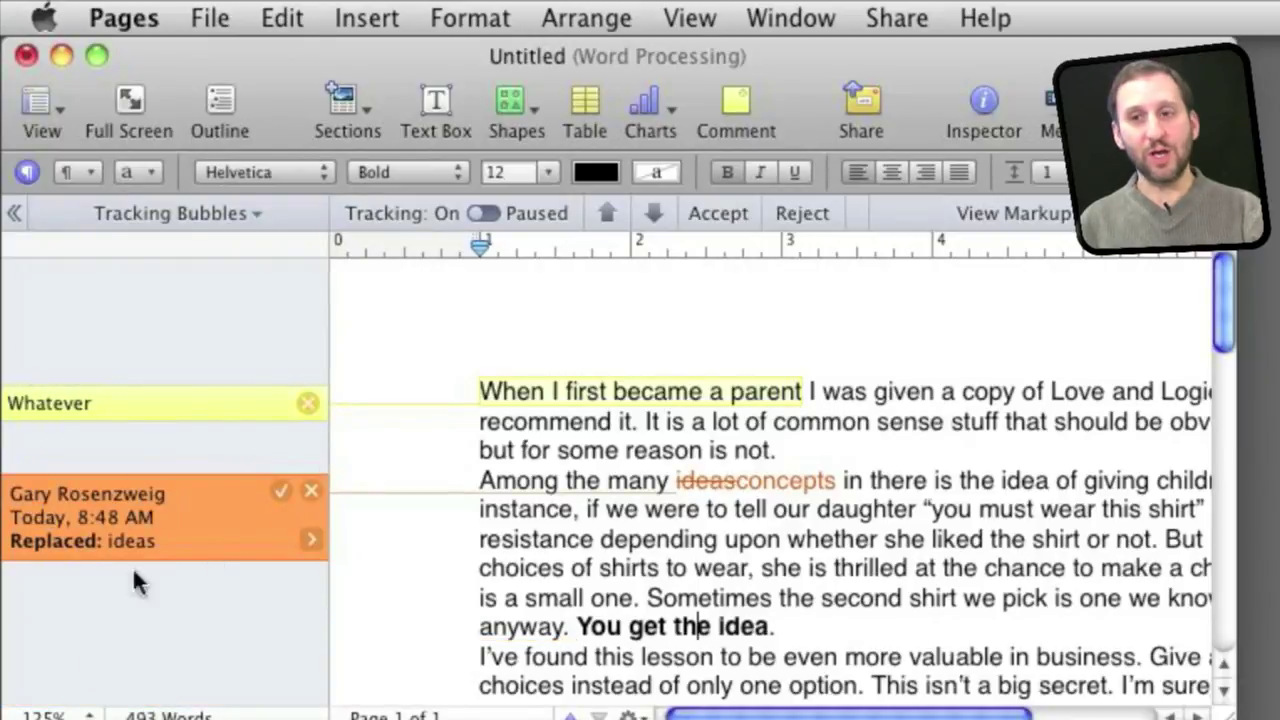